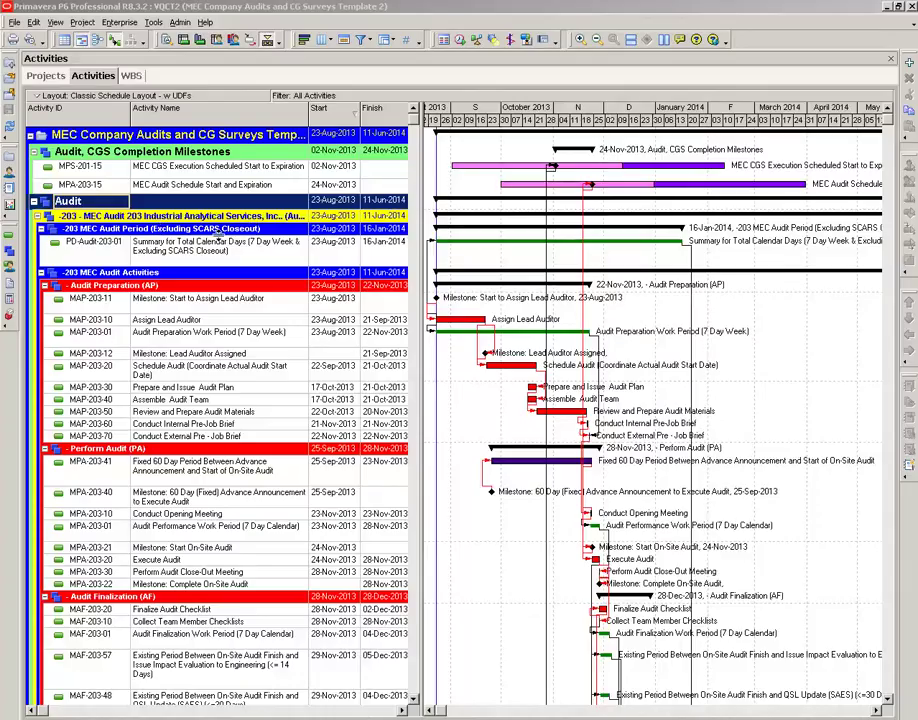
Review the MEC Audit 203 activities from the total calendar days summary through the 180-day SCAR response milestone
click(120, 257)
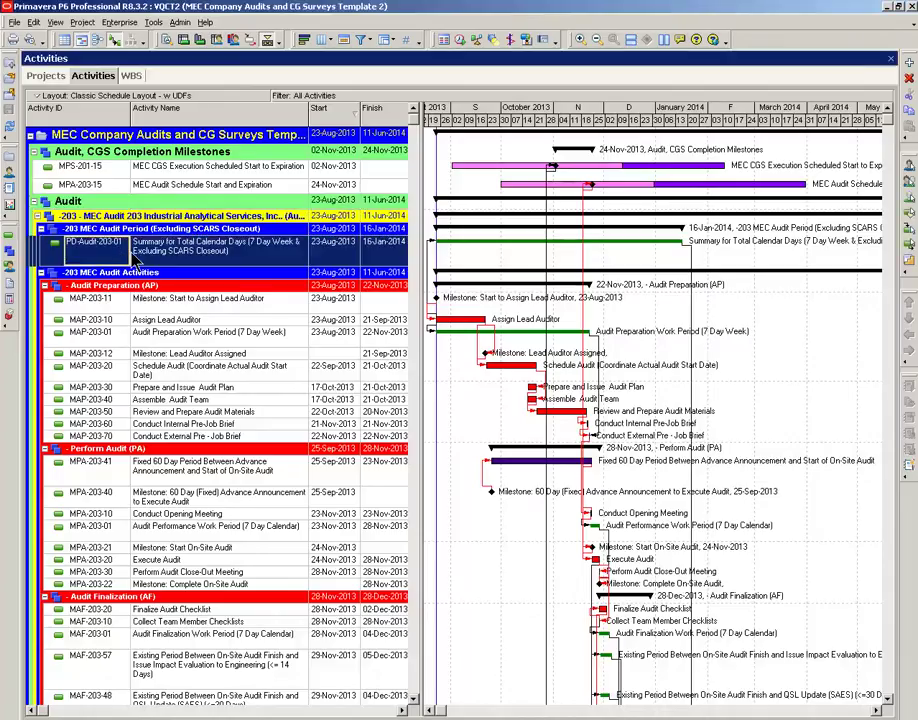
scroll(120, 270, down, 2)
scroll(119, 296, down, 2)
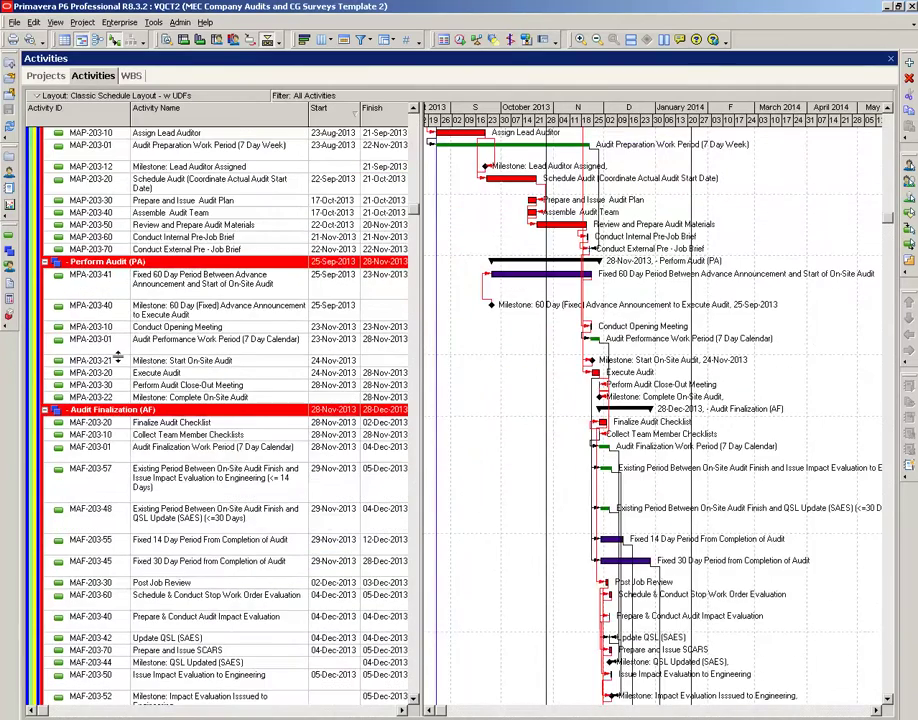
scroll(118, 356, down, 6)
scroll(128, 474, down, 2)
click(74, 606)
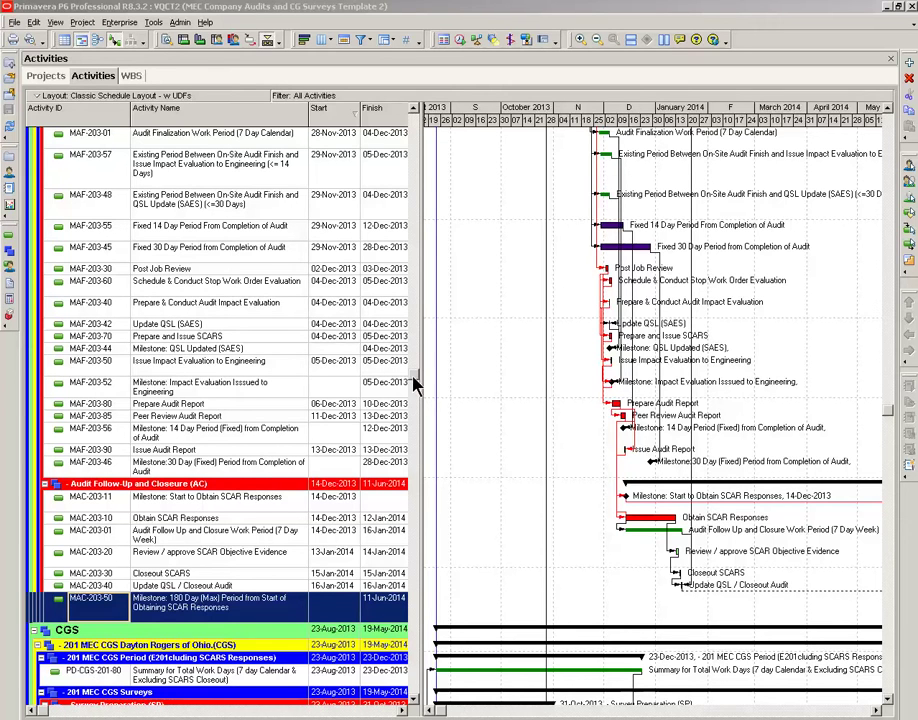
drag(414, 384, 389, 93)
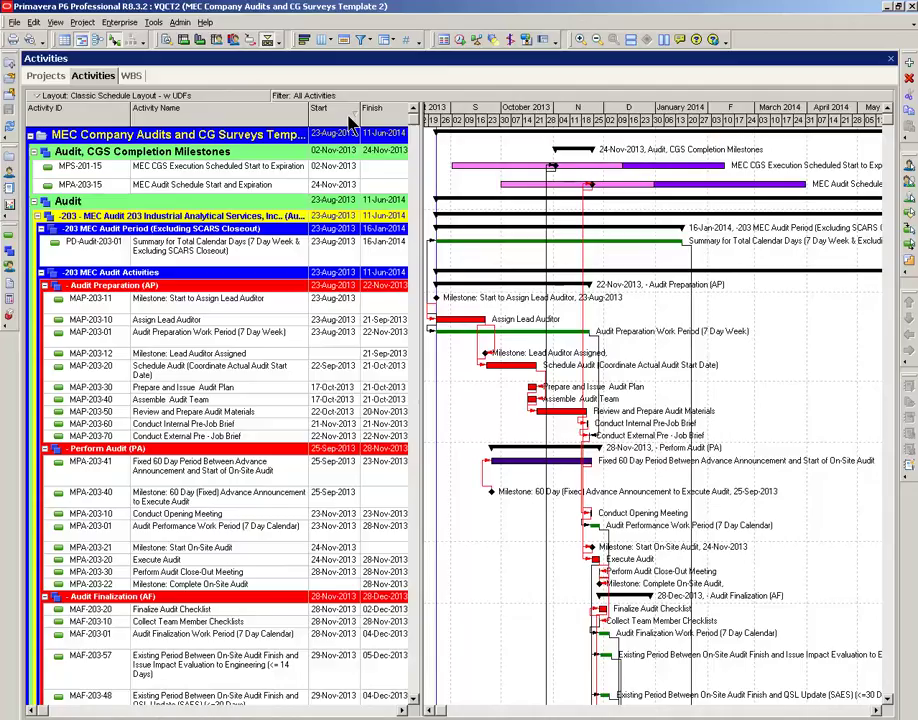
Examine the activity ID prefixes in the Audit Preparation, Perform Audit, Audit Finalization and Audit Follow-Up phases
click(107, 302)
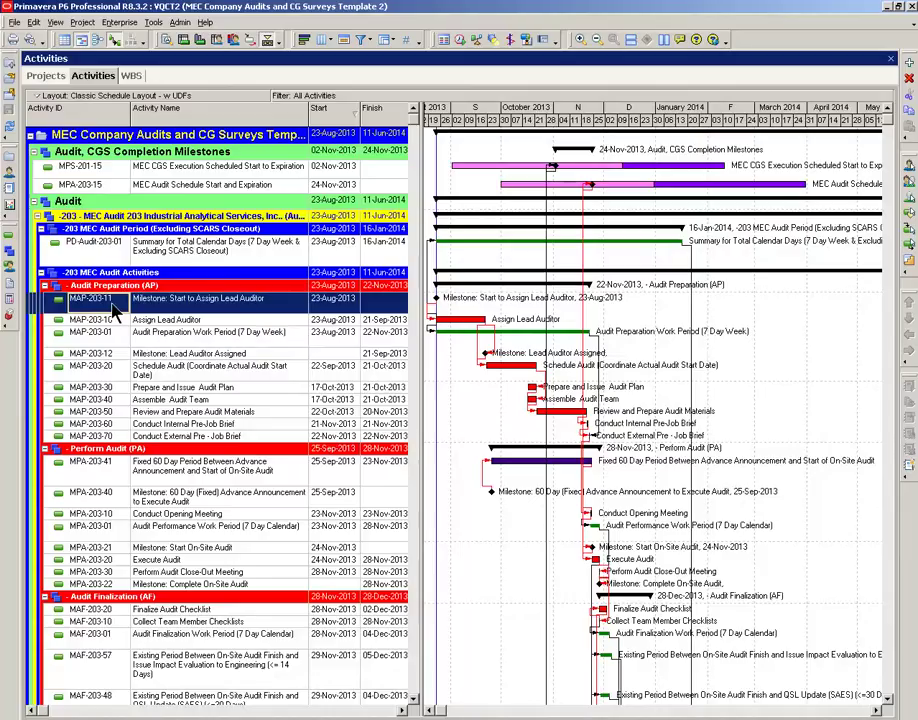
click(109, 470)
scroll(106, 470, down, 1)
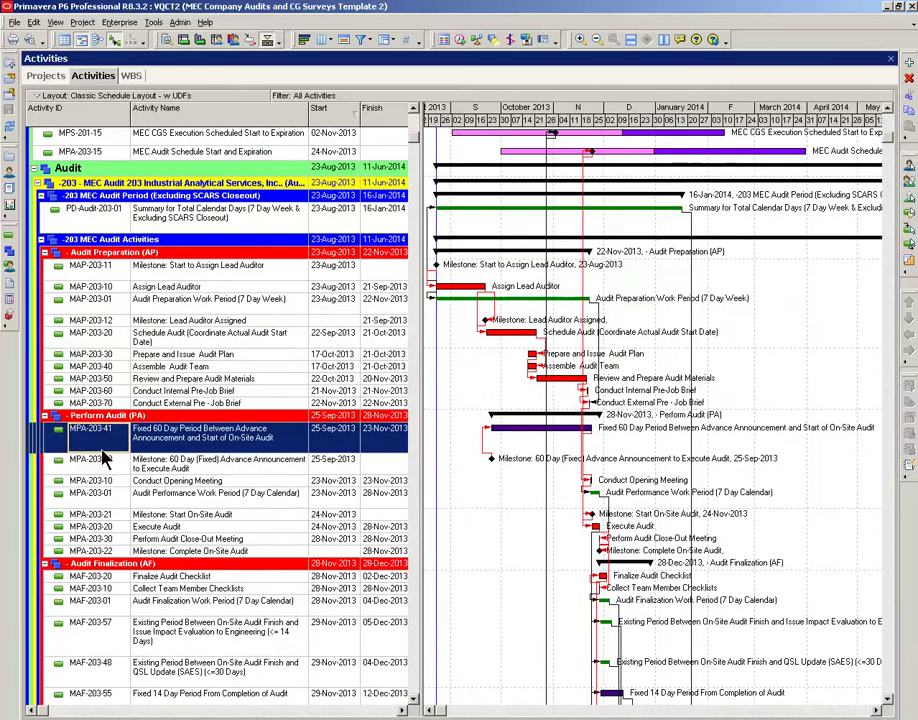
scroll(103, 468, down, 3)
click(102, 445)
scroll(100, 495, down, 6)
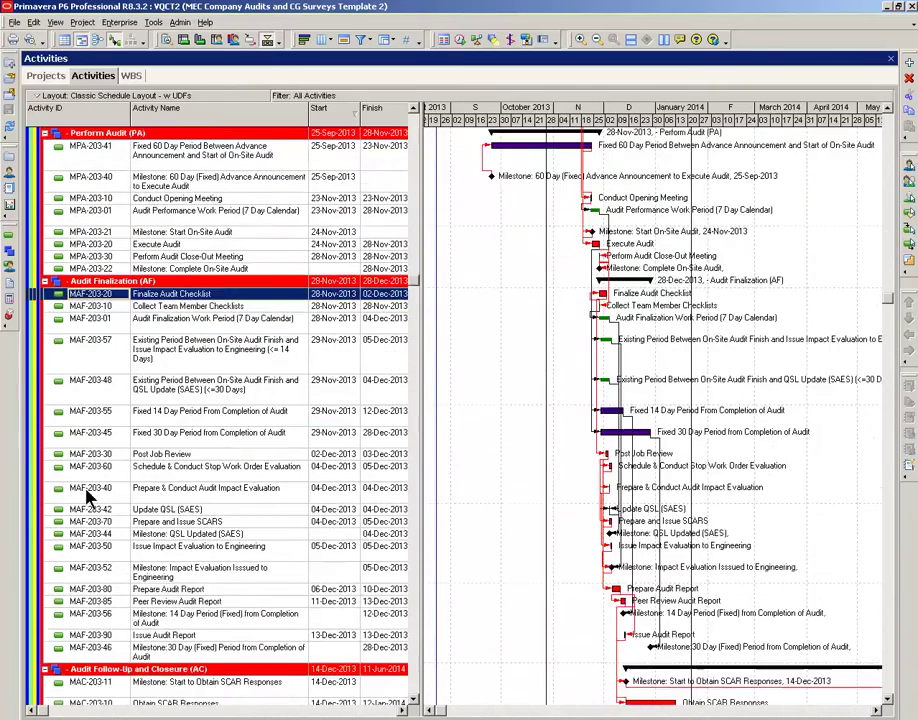
click(90, 617)
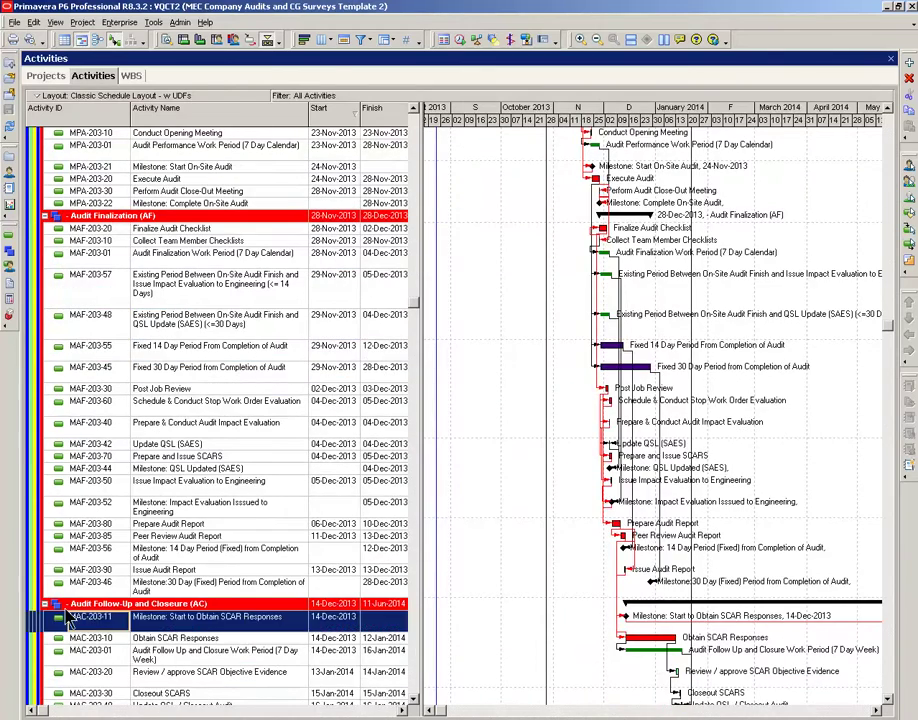
scroll(122, 487, up, 3)
scroll(122, 487, up, 8)
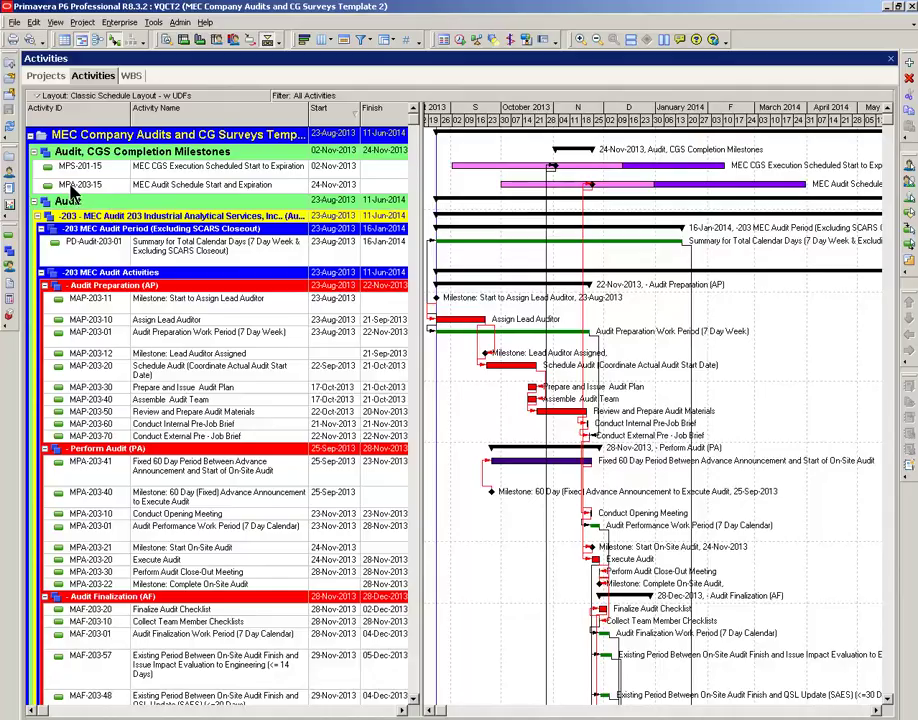
Move activity MPA-203-15 from the completion milestones into Perform Audit (PA) and sort the activities by Activity ID
click(71, 190)
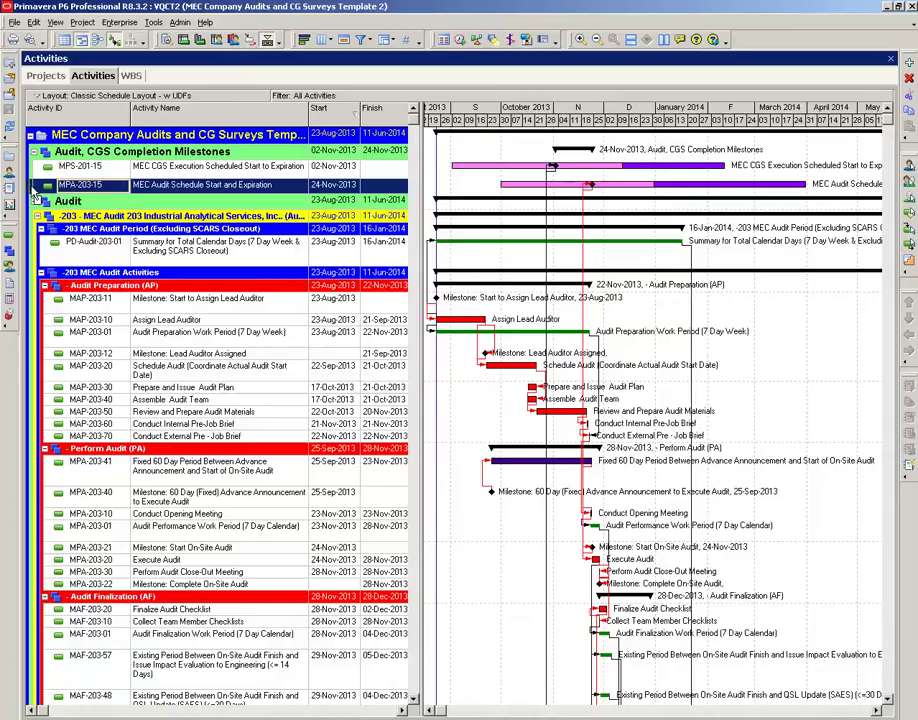
ctrl+click(49, 499)
drag(54, 512, 83, 460)
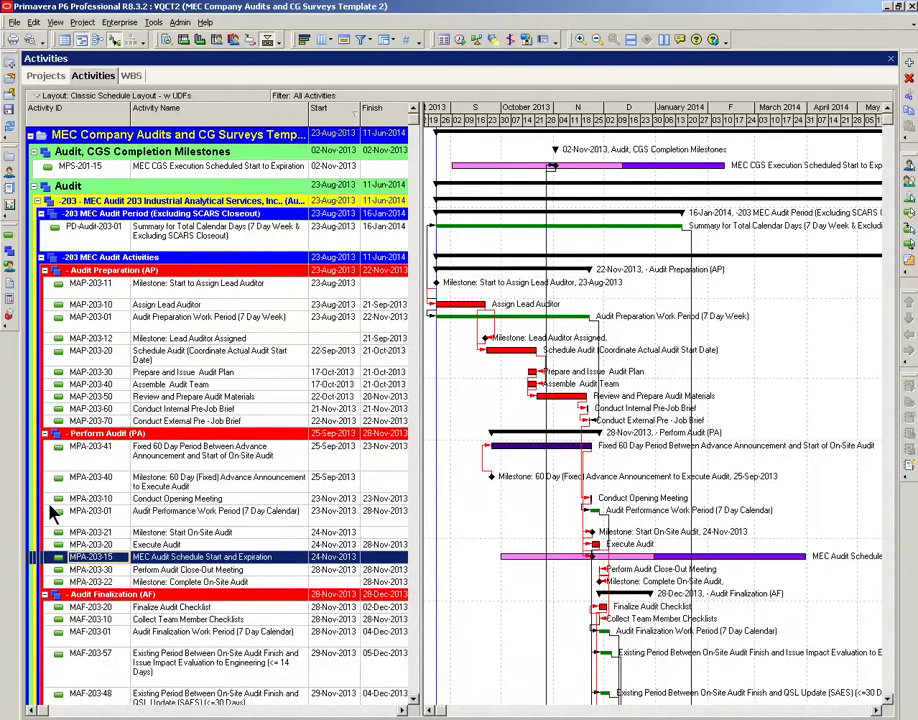
click(118, 121)
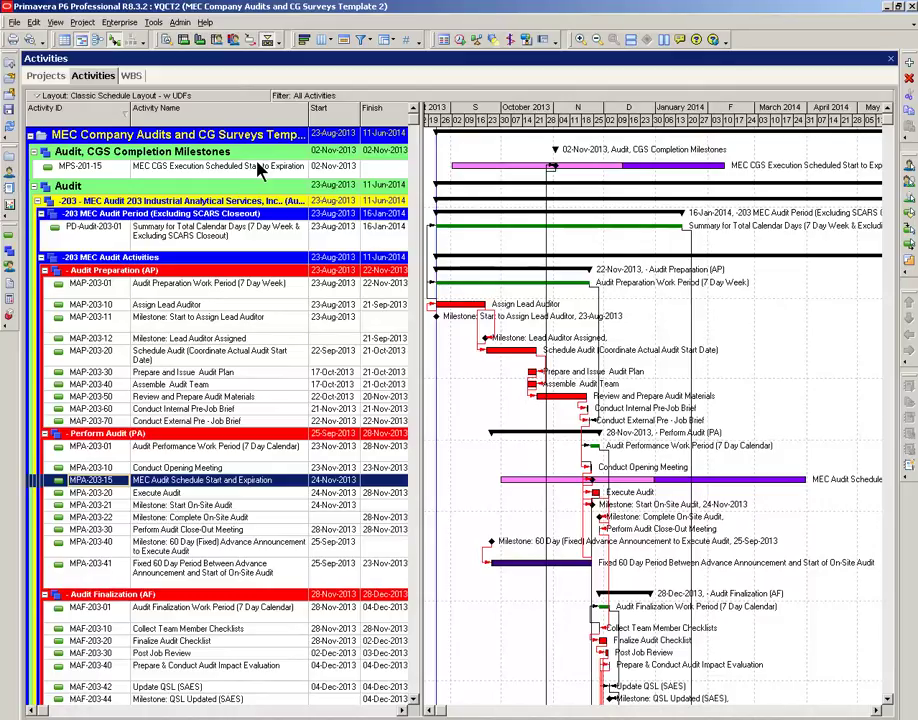
Show the project's WBS and collapse the VQCT2.Audit.203 branch
click(131, 76)
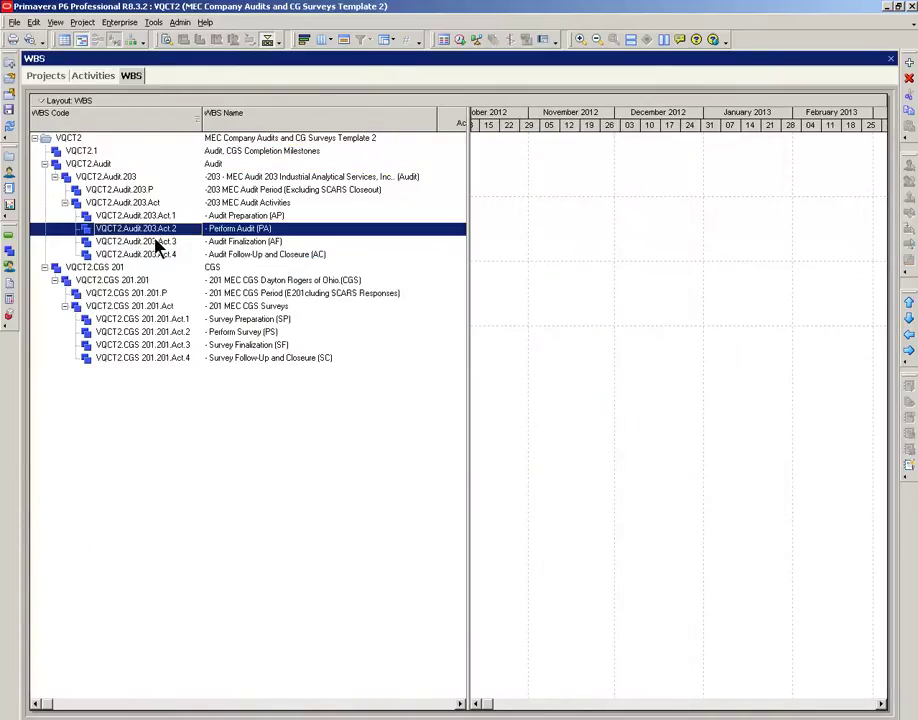
click(113, 203)
click(90, 164)
click(105, 177)
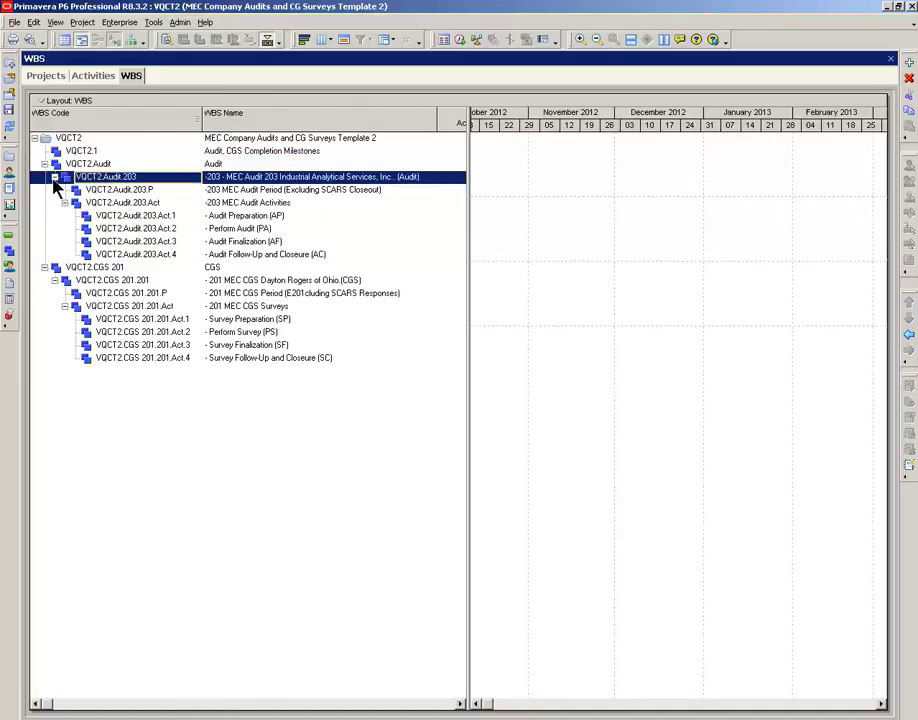
click(55, 178)
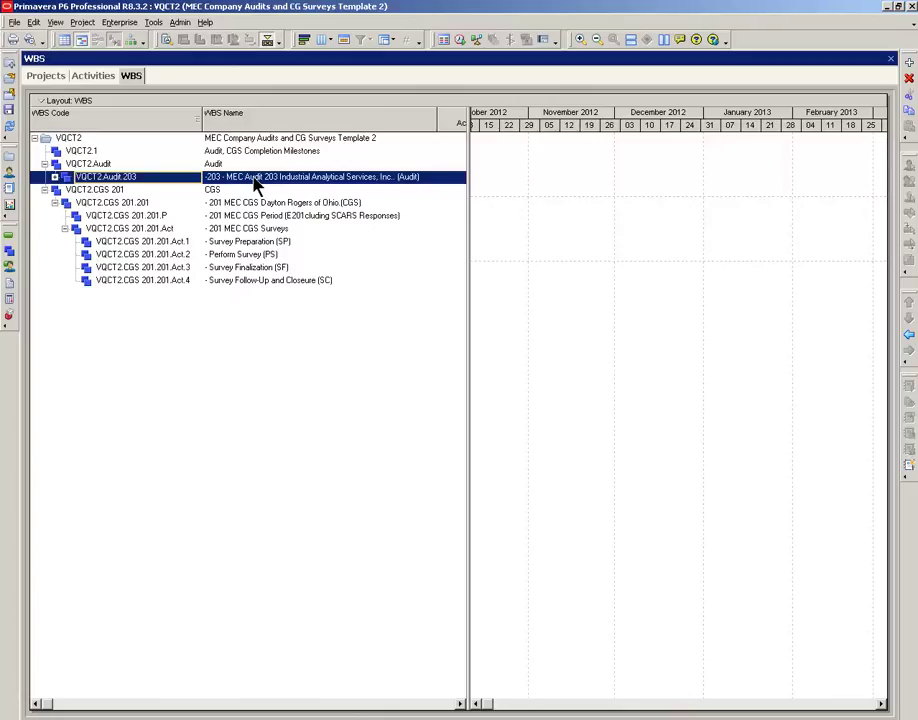
Copy the VQCT2.Audit.203 branch into VQCT2.Audit, including its notebook, WBS milestones, WPs & Docs and activities
right_click(152, 180)
click(168, 220)
click(101, 164)
right_click(102, 166)
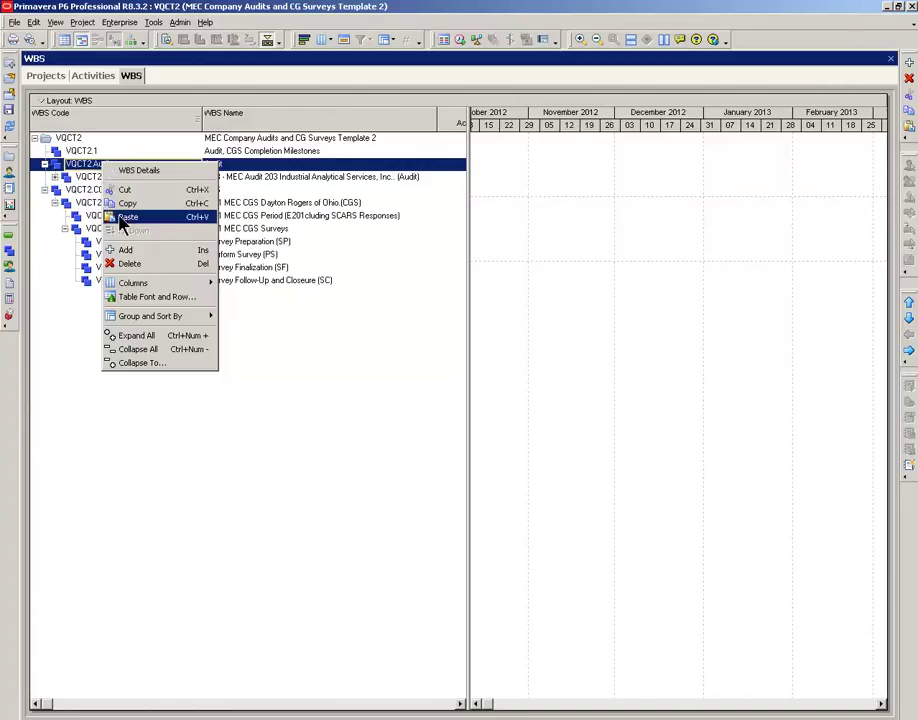
click(128, 218)
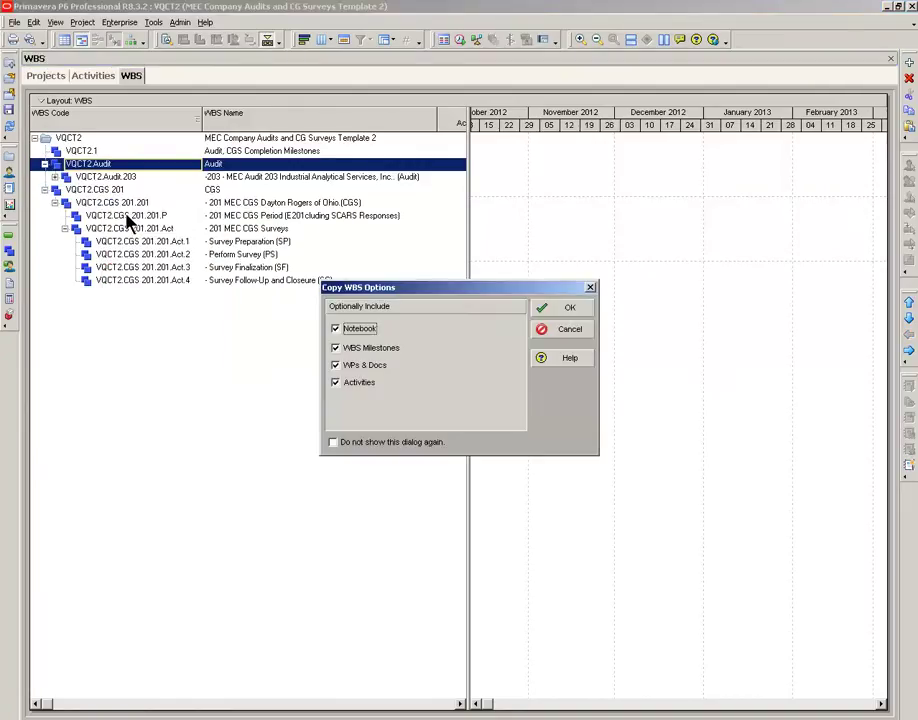
click(574, 309)
click(640, 296)
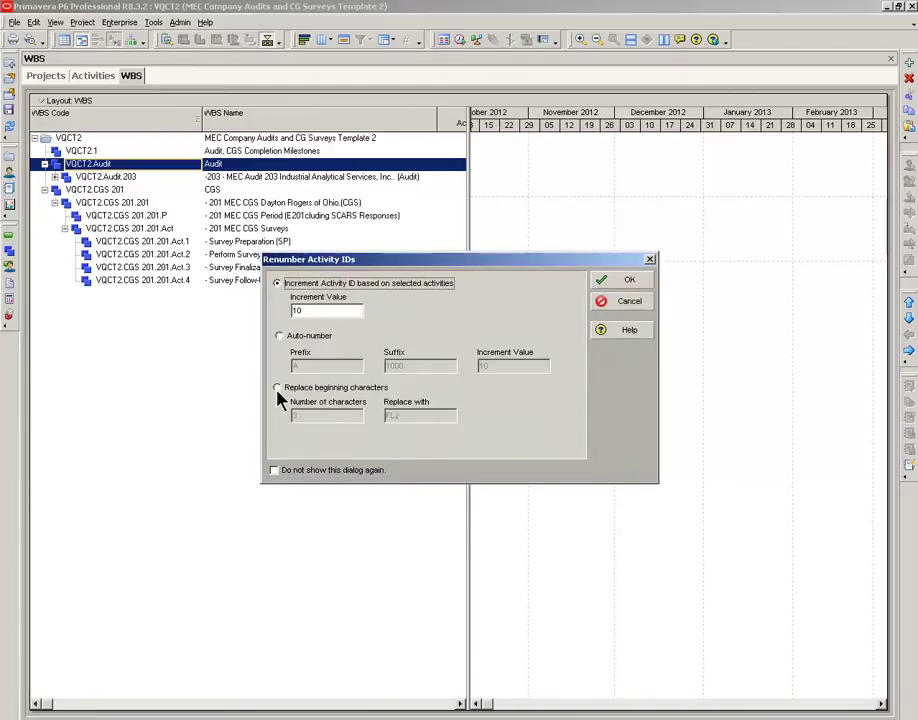
Renumber the copied activity IDs by replacing the first 1 beginning character with "a"
click(278, 387)
double_click(297, 415)
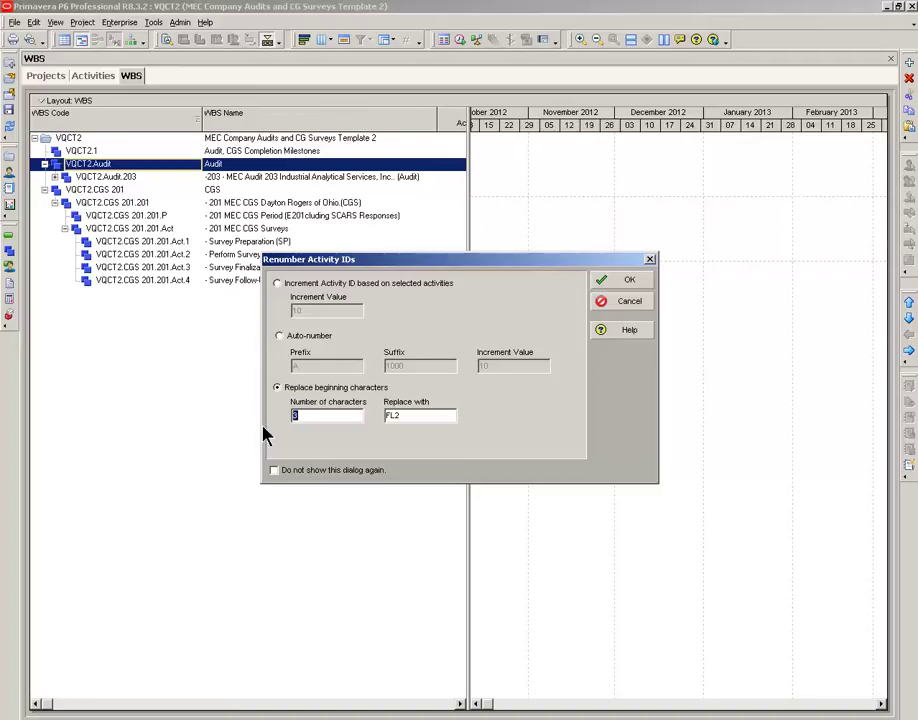
text(1)
double_click(410, 414)
text(a)
click(628, 283)
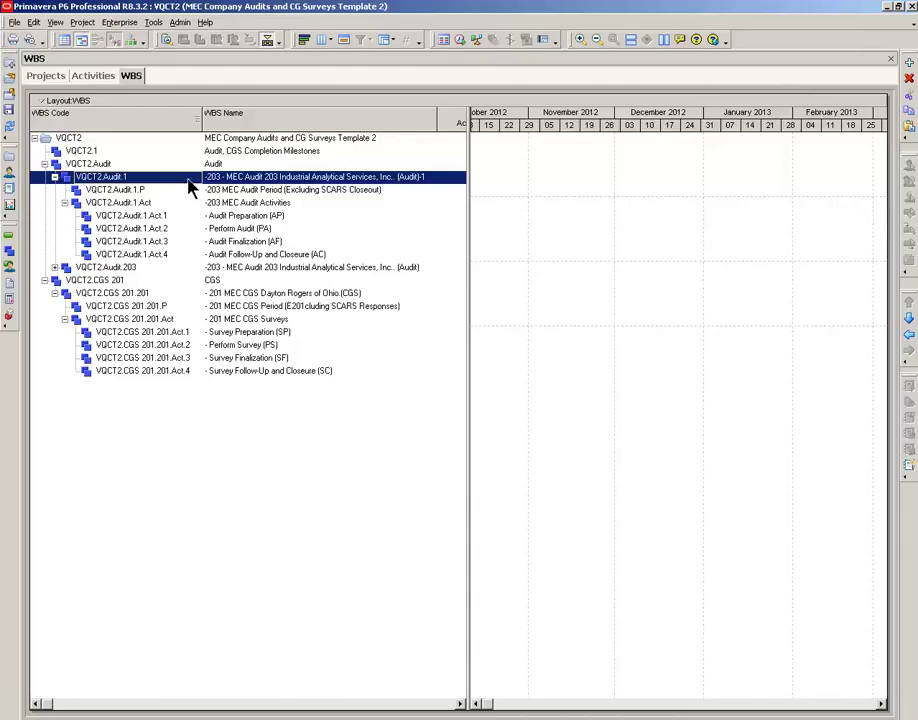
Paste a second copy of the audit branch under VQCT2.Audit, replacing the first activity ID character with "b"
click(102, 166)
right_click(102, 168)
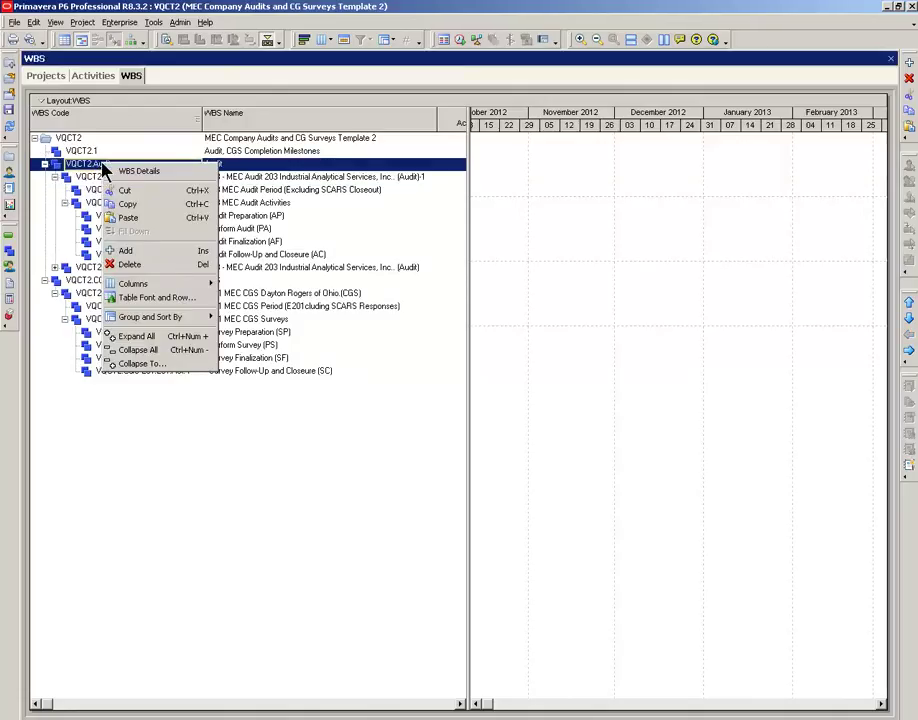
click(128, 217)
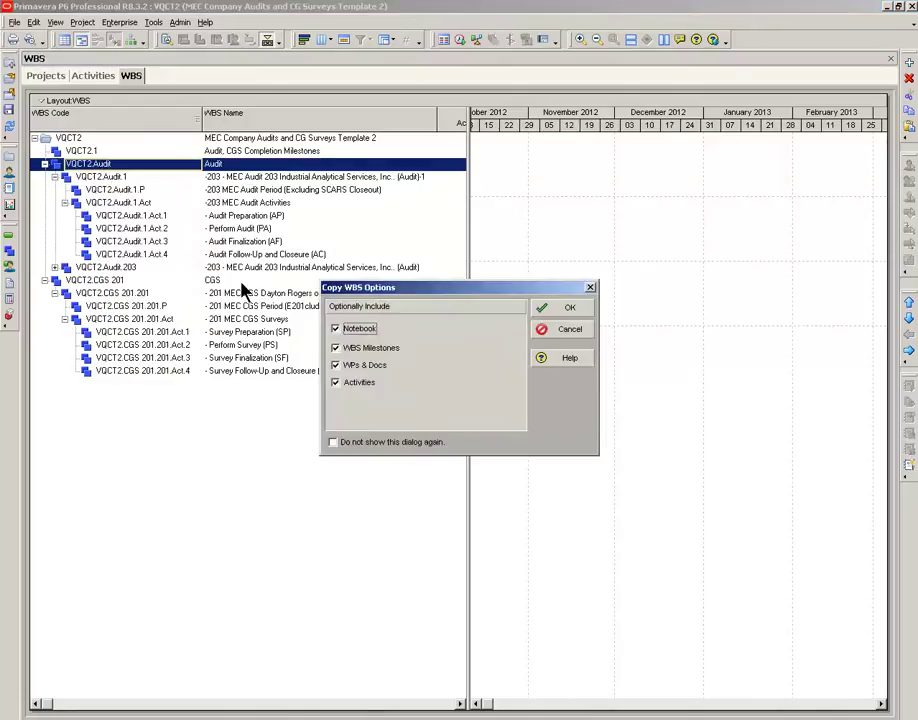
click(545, 308)
click(638, 300)
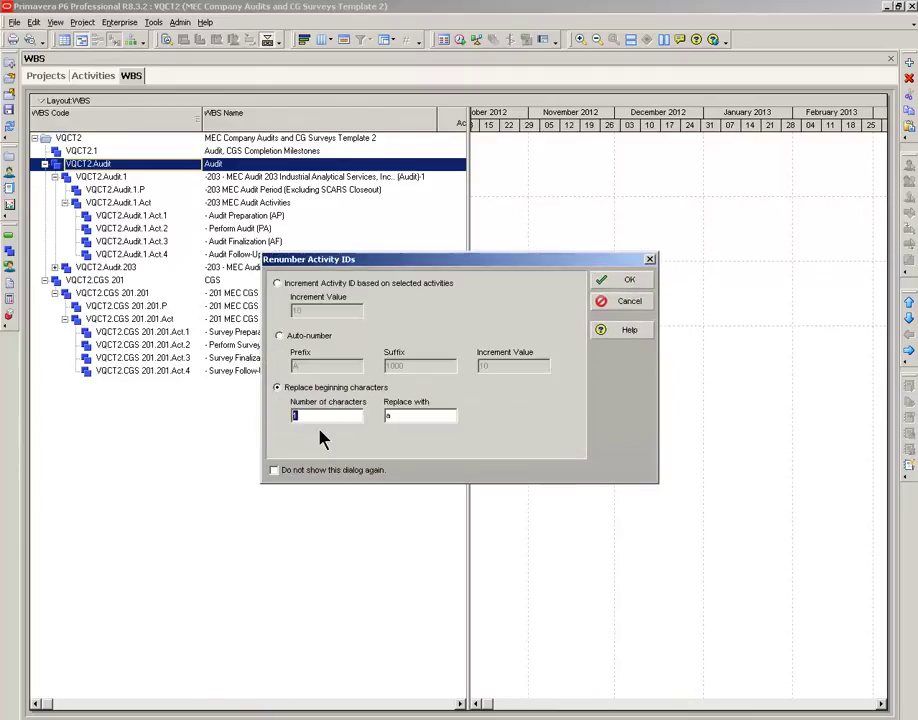
click(388, 416)
text(b)
click(633, 281)
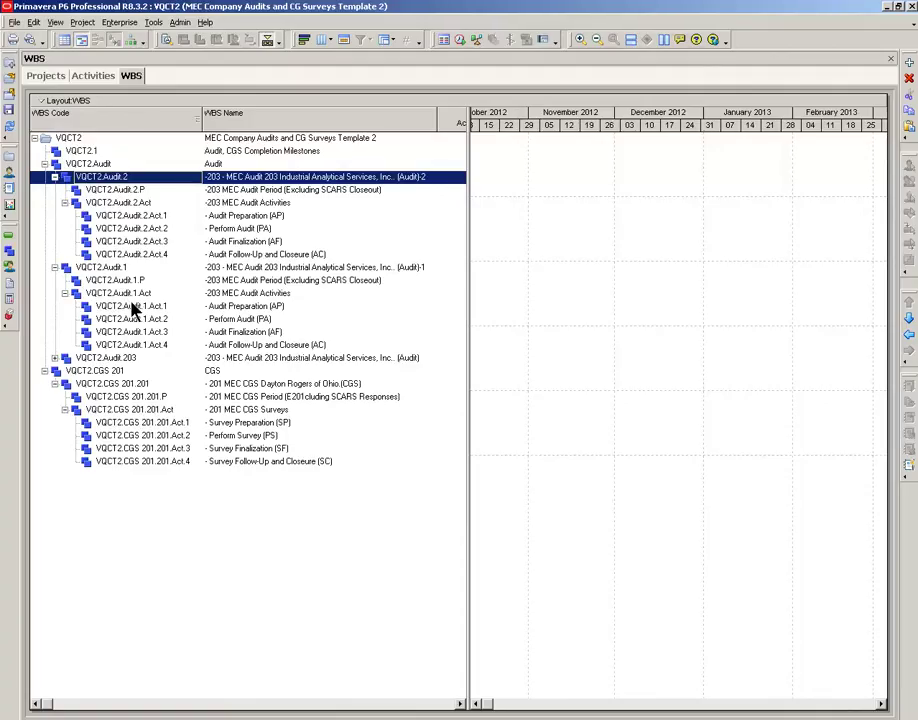
Replace 203 with 407 in the WBS names of VQCT2.Audit.1 and its Period and Activities elements
click(55, 358)
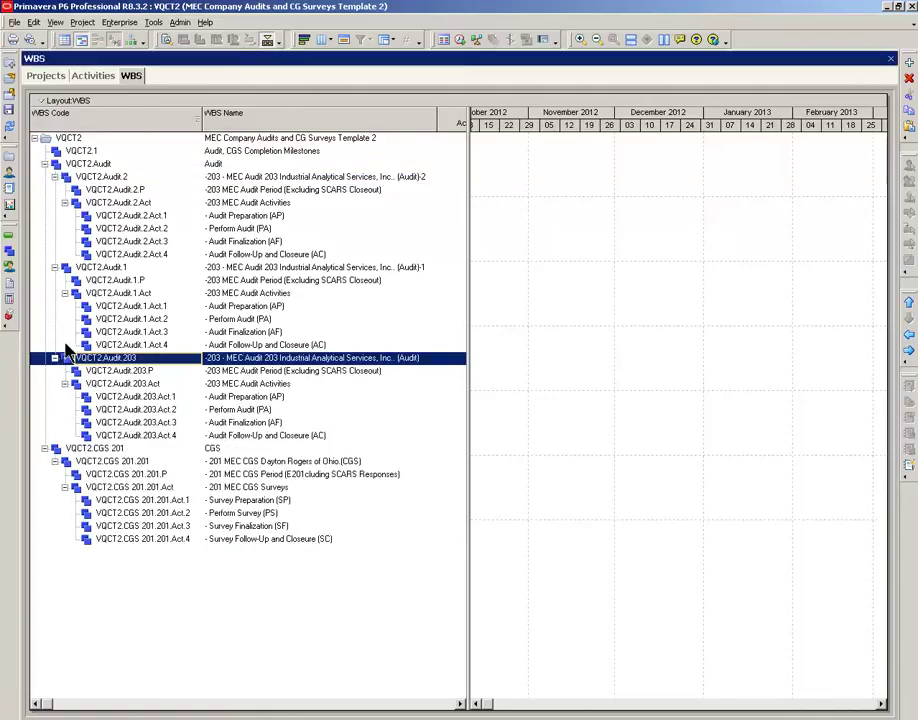
click(99, 270)
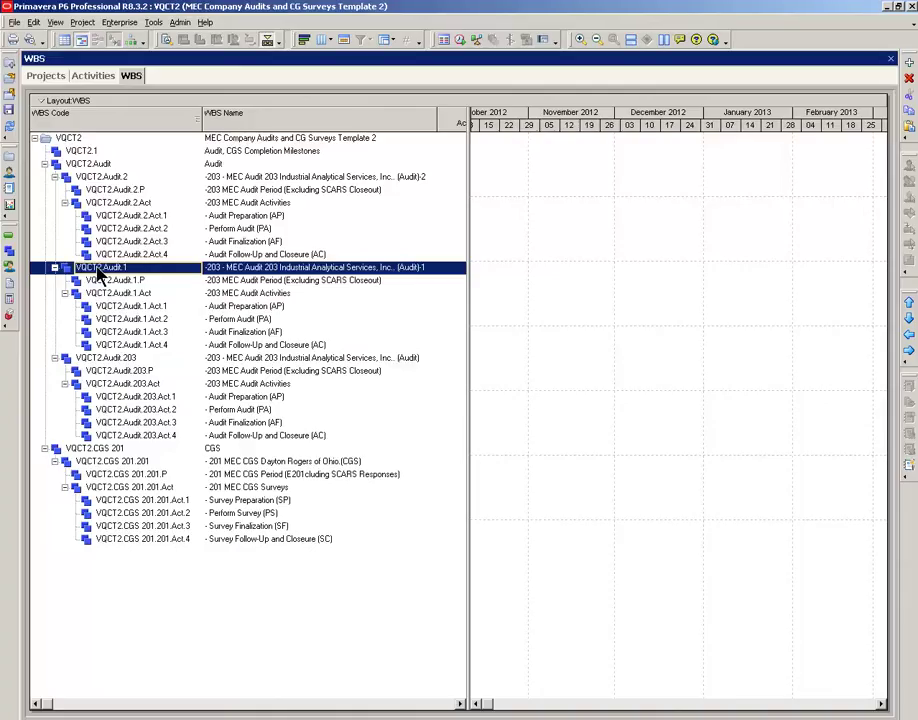
click(225, 270)
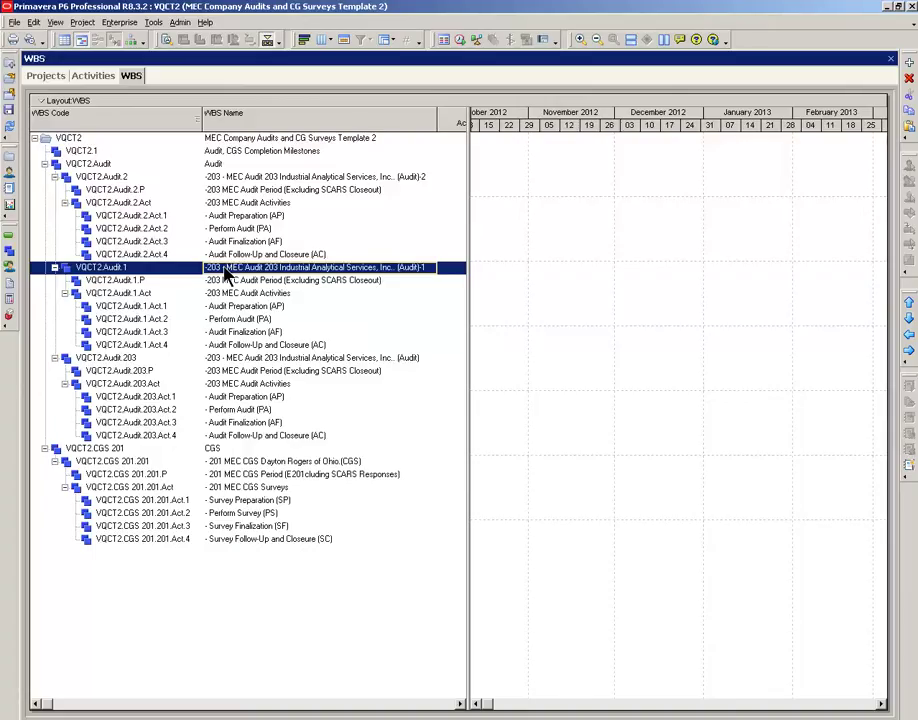
key(ctrl+h)
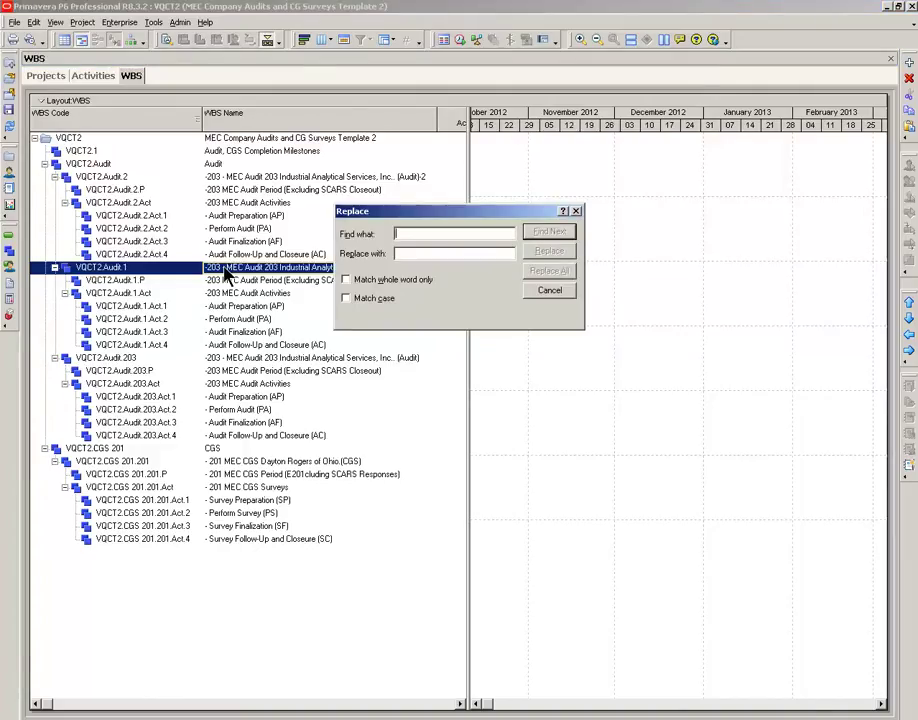
text(203)
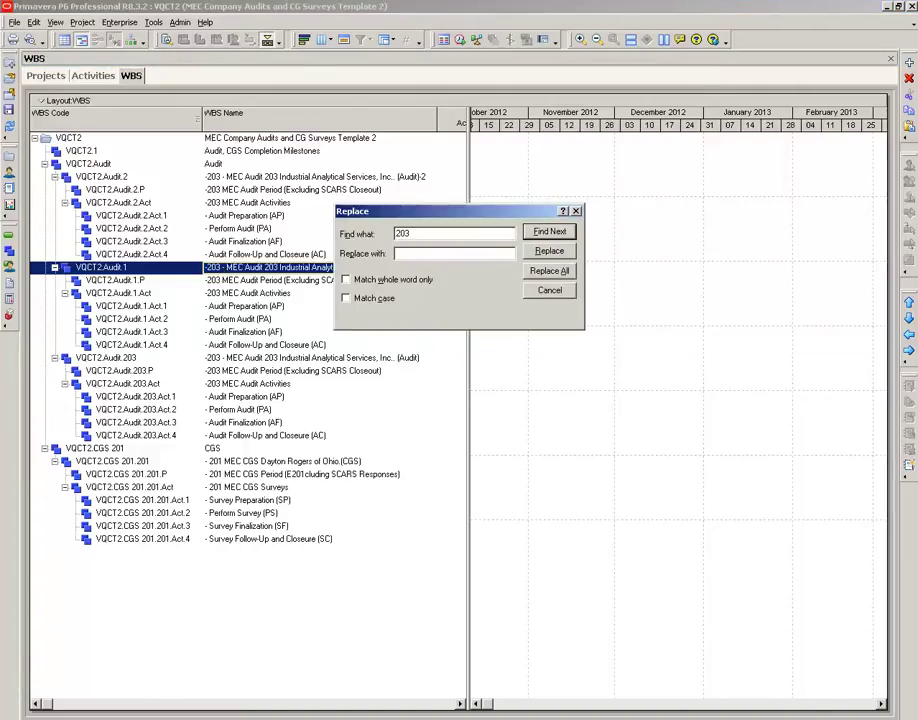
click(421, 254)
text(407)
click(551, 252)
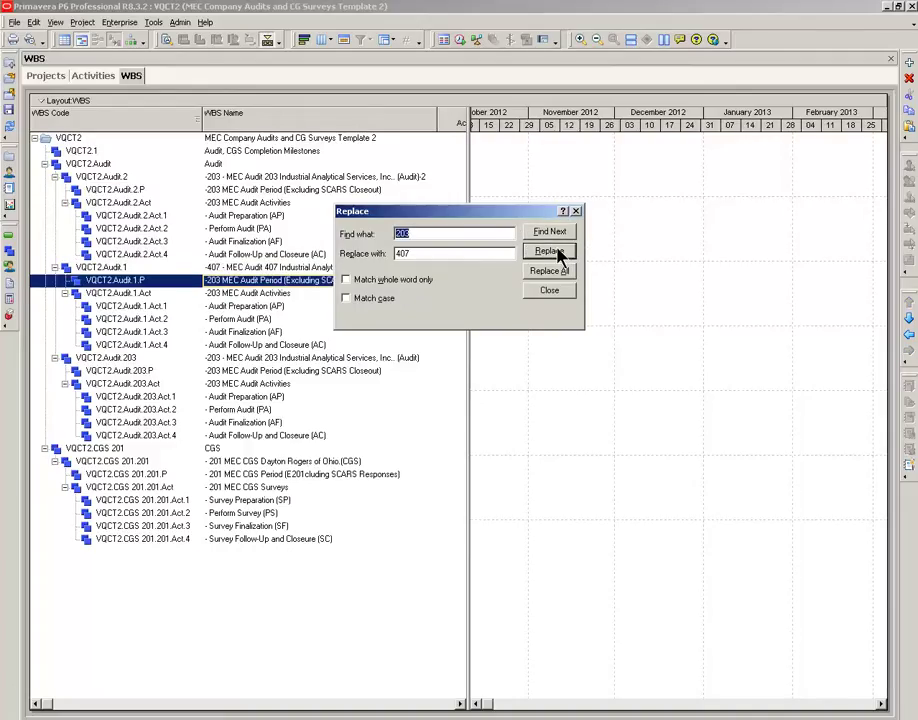
click(556, 252)
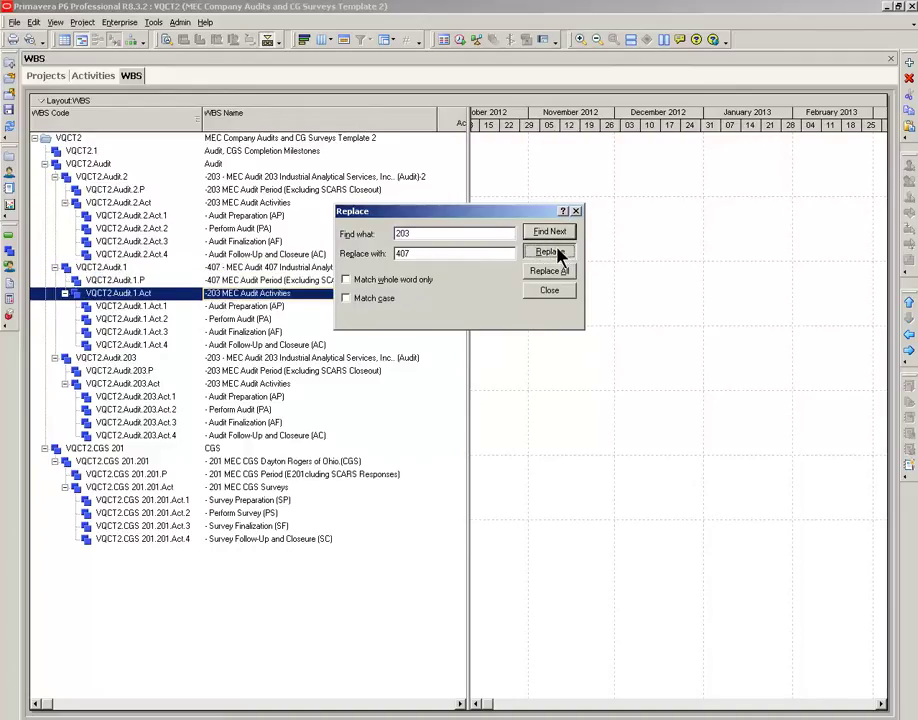
click(556, 252)
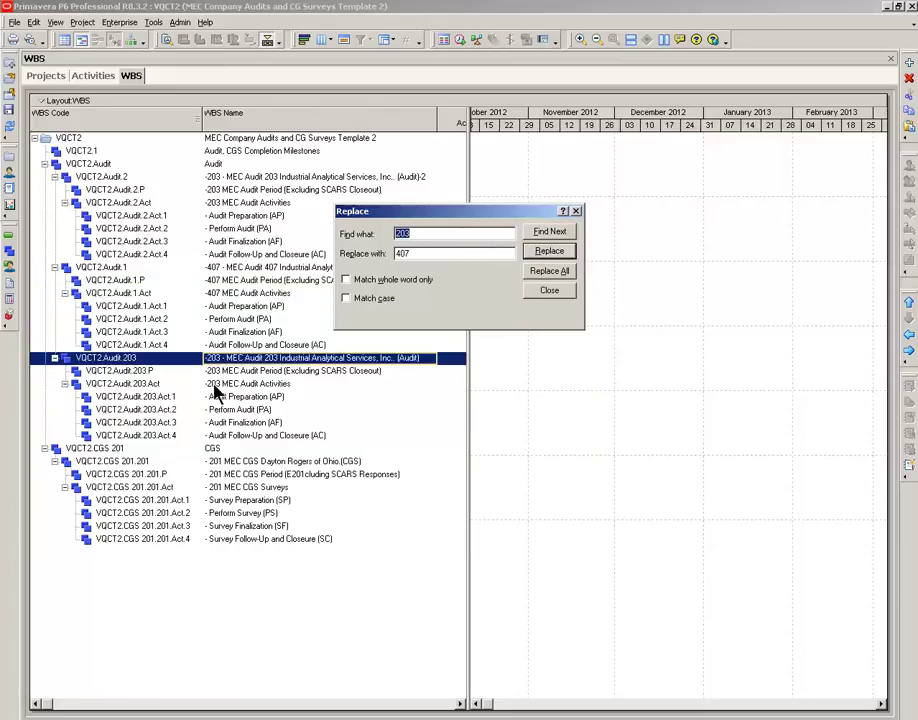
Set the WBS code of the VQCT2.Audit.1 branch to 407 and end the text replacement
click(268, 267)
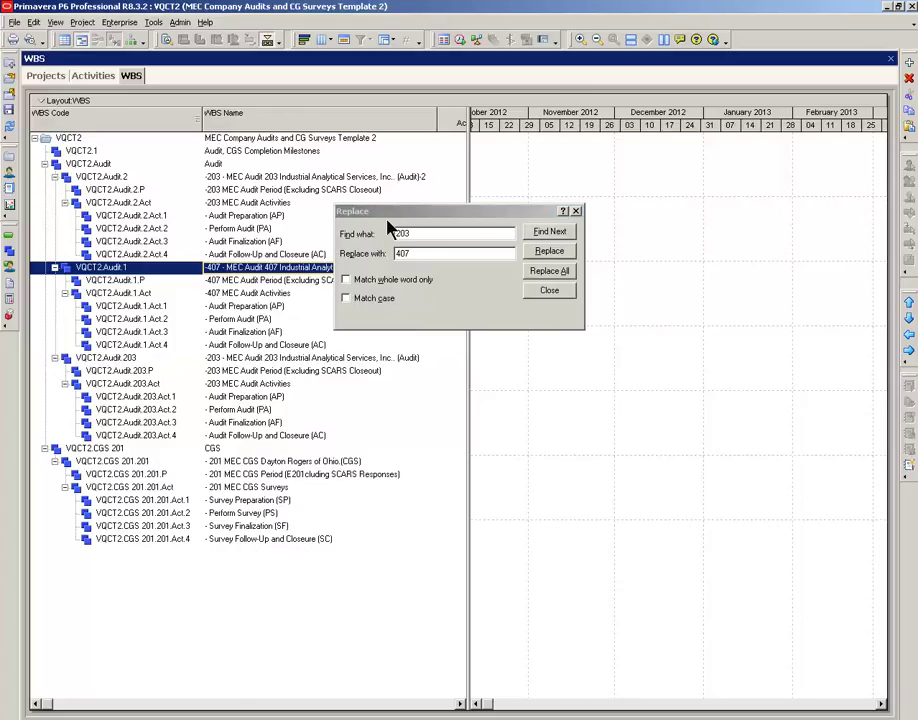
drag(397, 213, 546, 167)
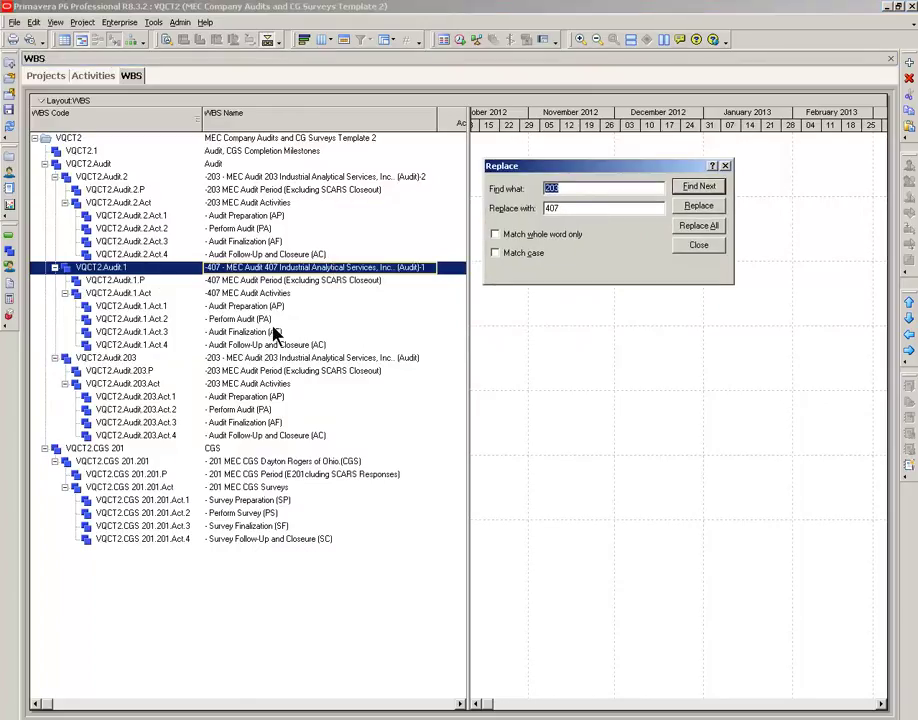
click(138, 268)
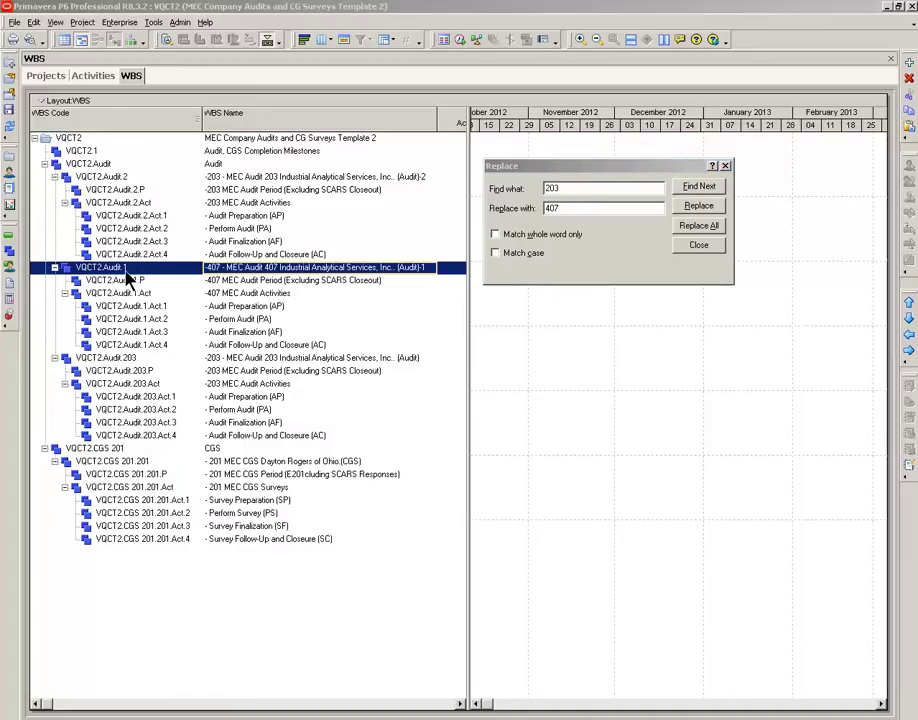
click(131, 270)
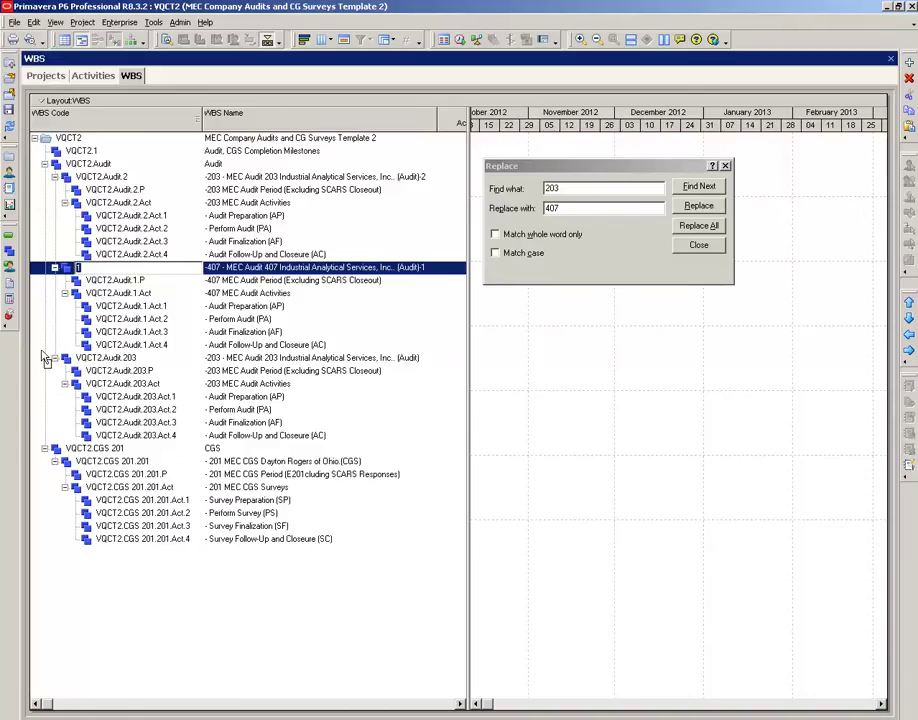
text(407)
key(Return)
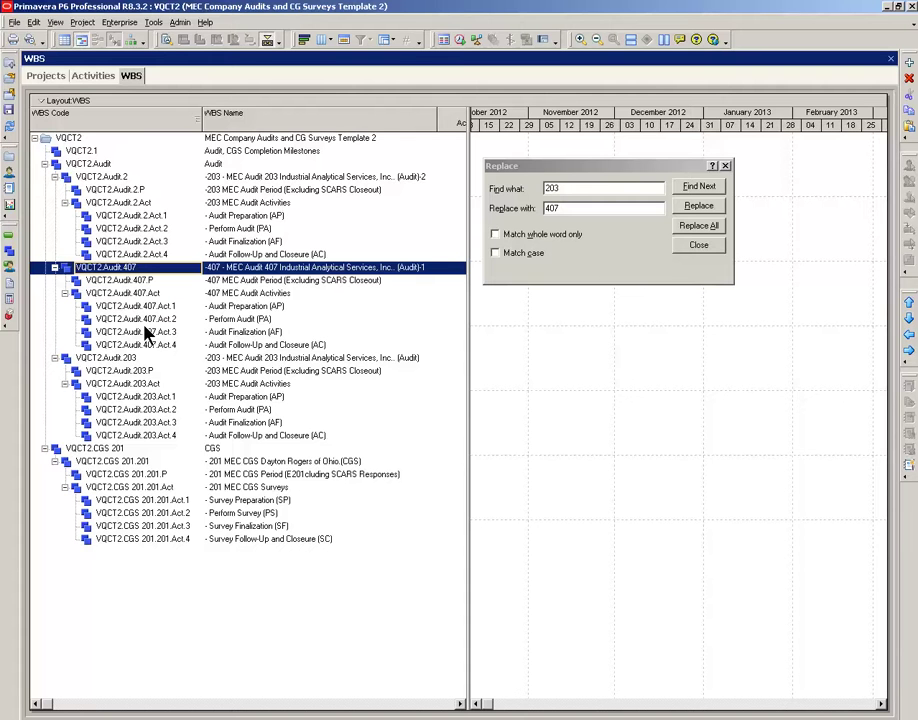
click(725, 166)
Show the project's activities and collapse the first MEC Audit 203 branch above the 407 audit
click(100, 77)
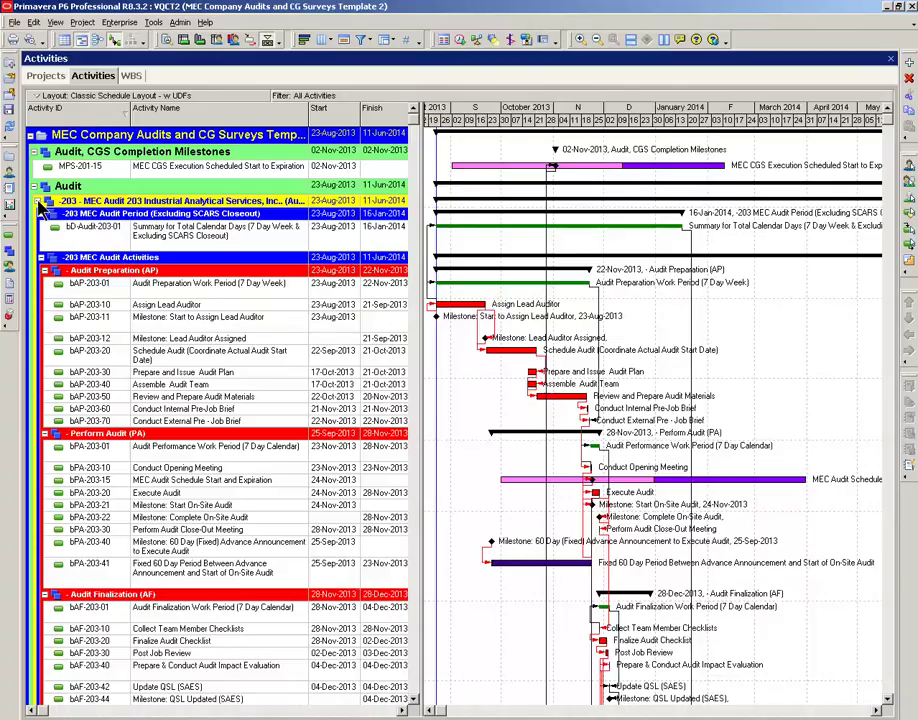
click(77, 287)
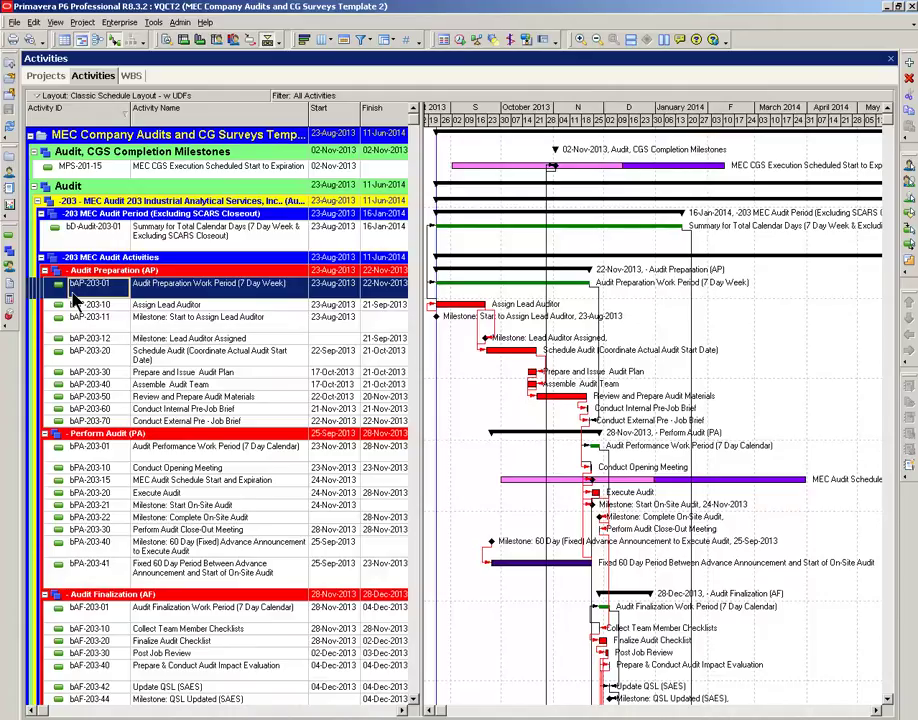
click(37, 201)
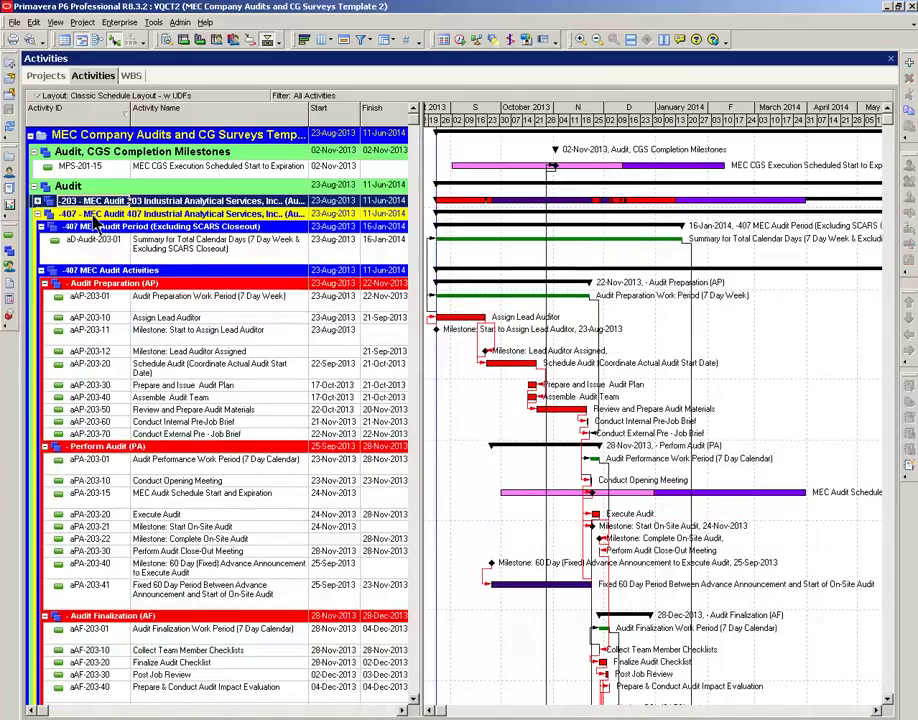
click(170, 213)
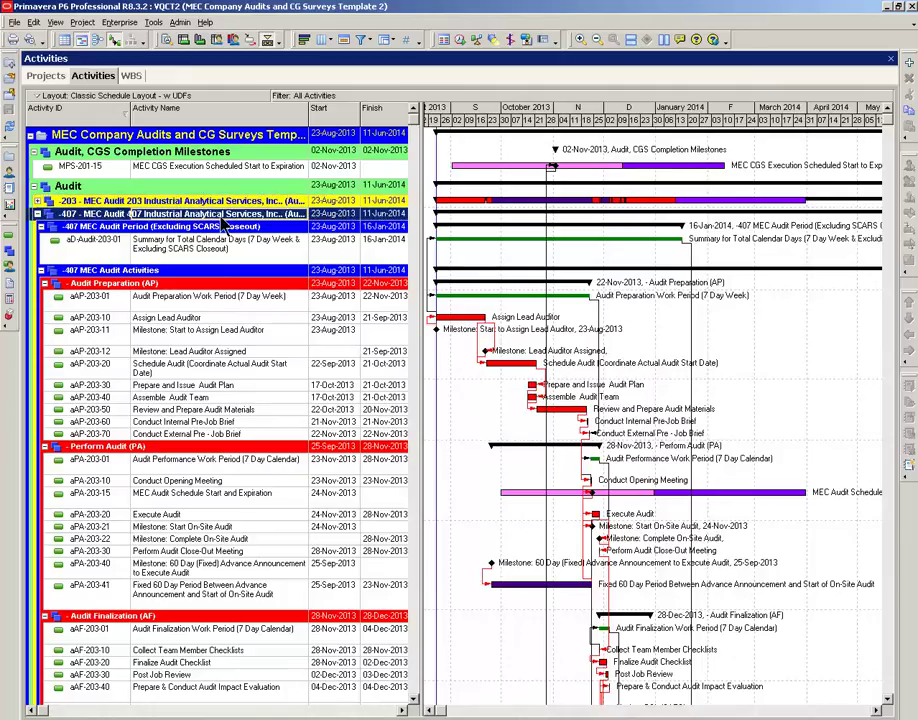
In the WBS name of VQCT2.Audit.407, replace everything after "MEC Audit 407" with "Honeywell Controls"
click(131, 76)
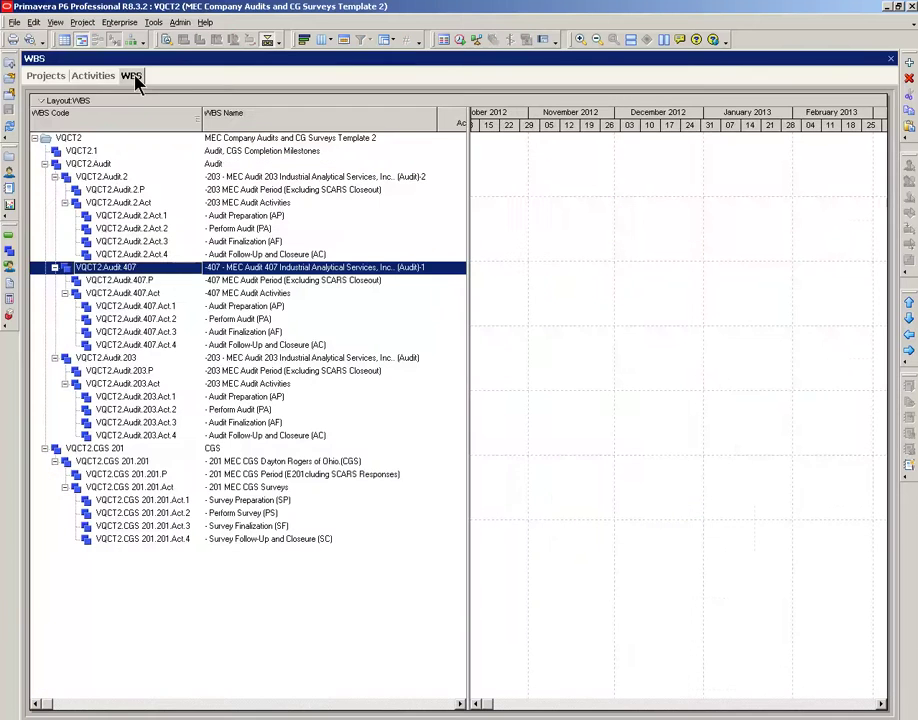
click(391, 270)
click(391, 272)
drag(430, 272, 275, 267)
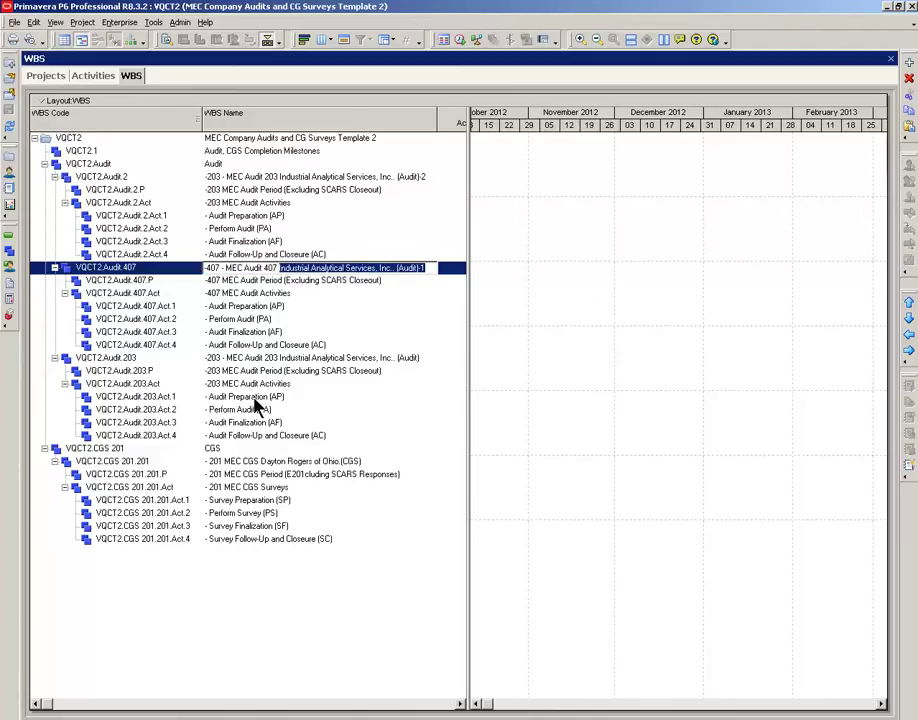
key(Delete)
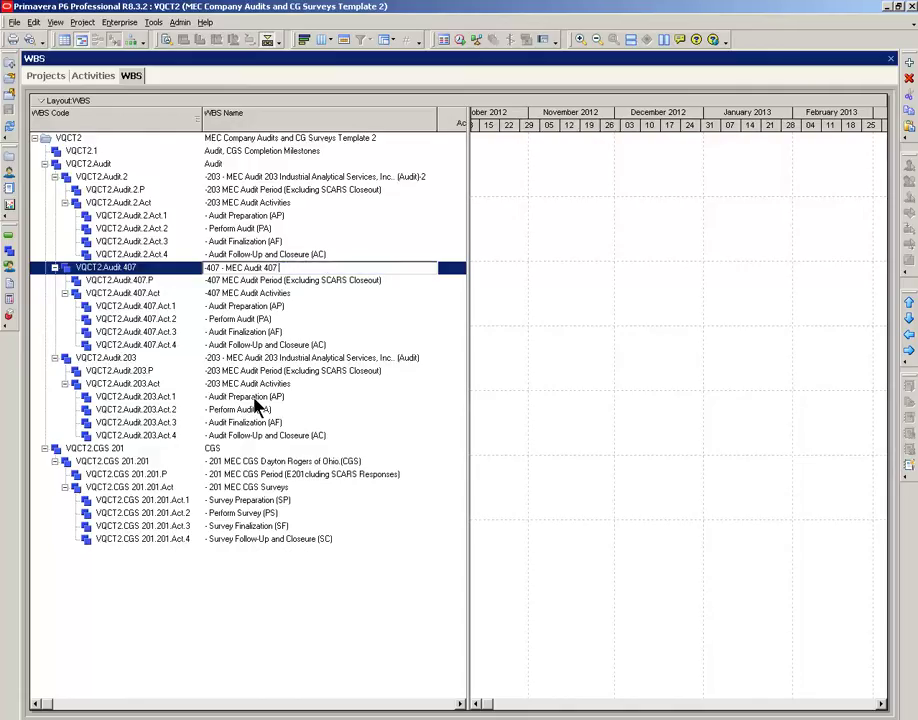
text(Honeywell Controls)
key(Return)
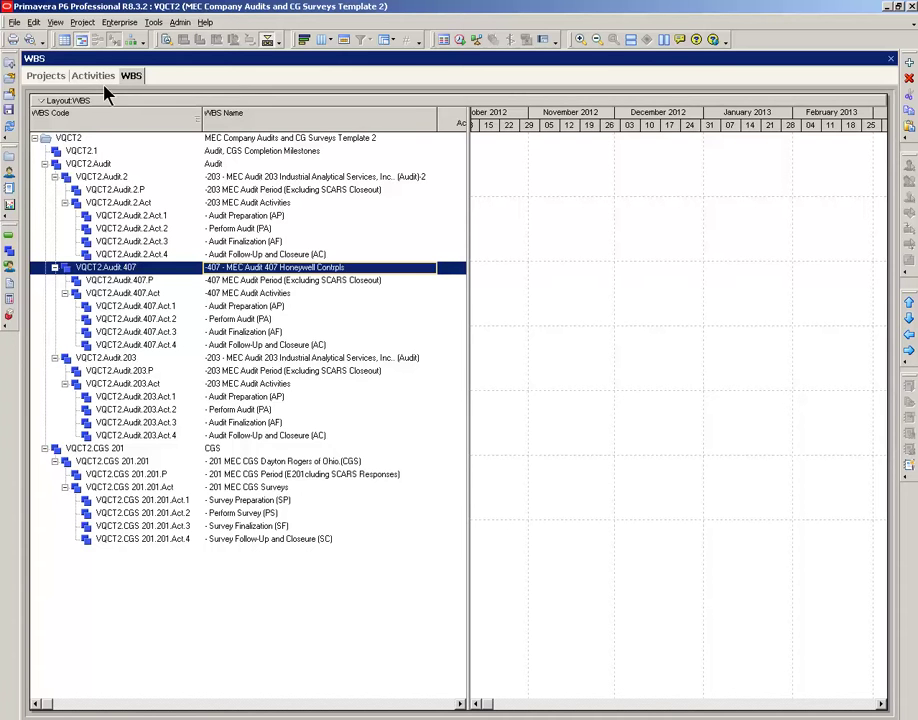
Correct the misspelled last word of VQCT2.Audit.407's WBS name to "Controls"
click(99, 79)
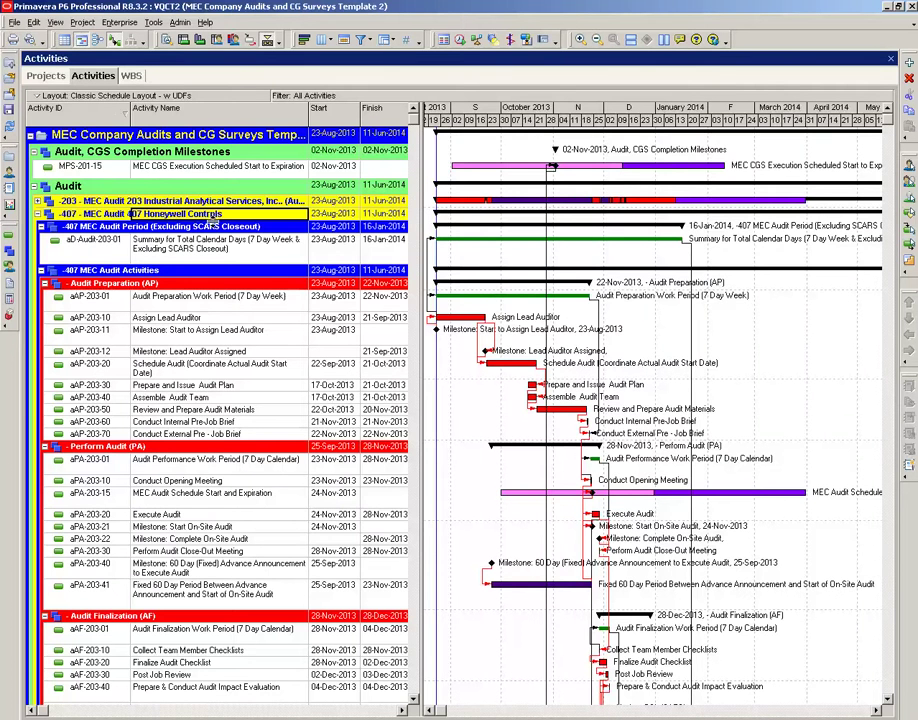
click(130, 78)
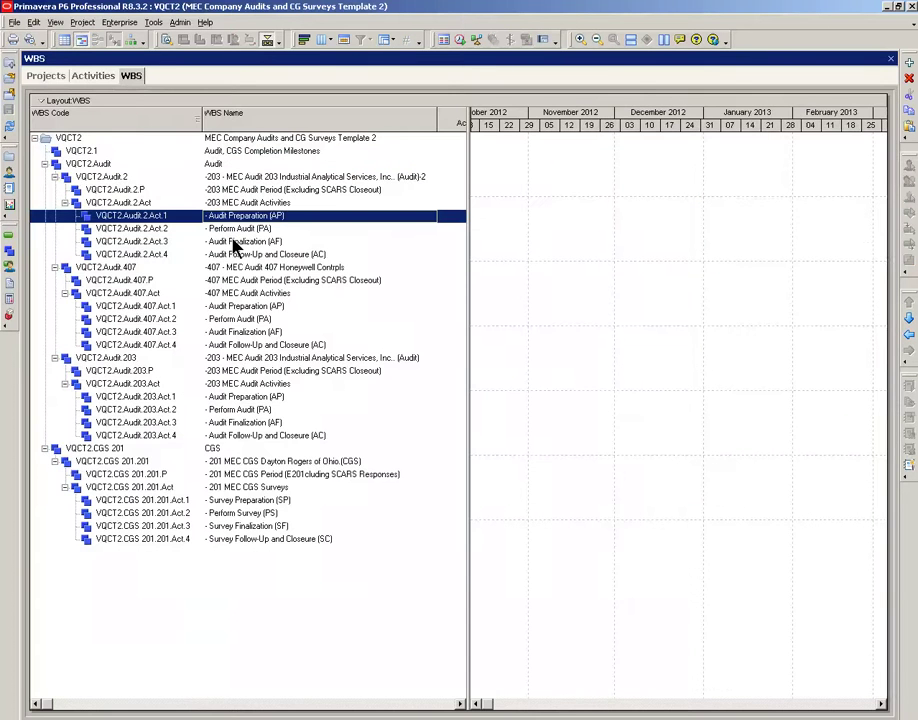
click(345, 268)
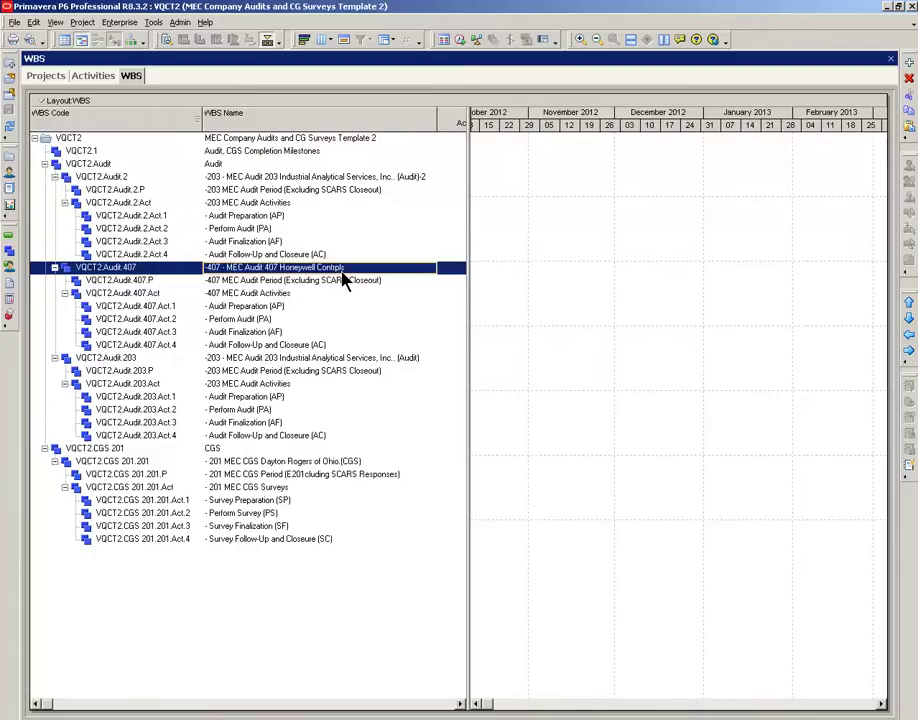
click(362, 268)
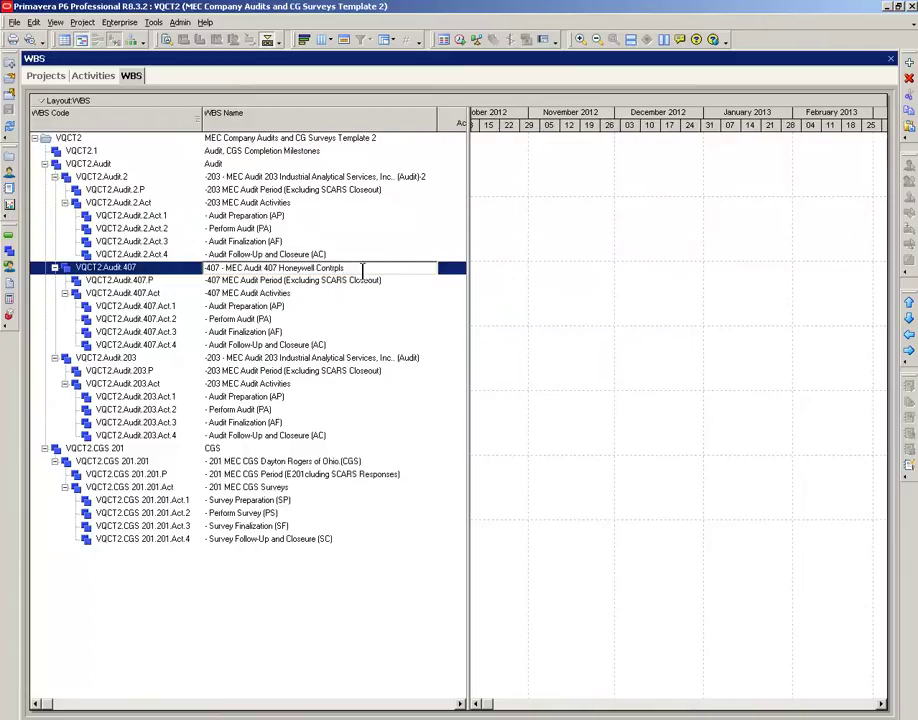
key(BackSpace)
key(BackSpace)
text(ol)
key(Return)
Replace "a" with "M" in the activity ID of the 407 audit's Summary for Total Calendar Days activity
click(93, 76)
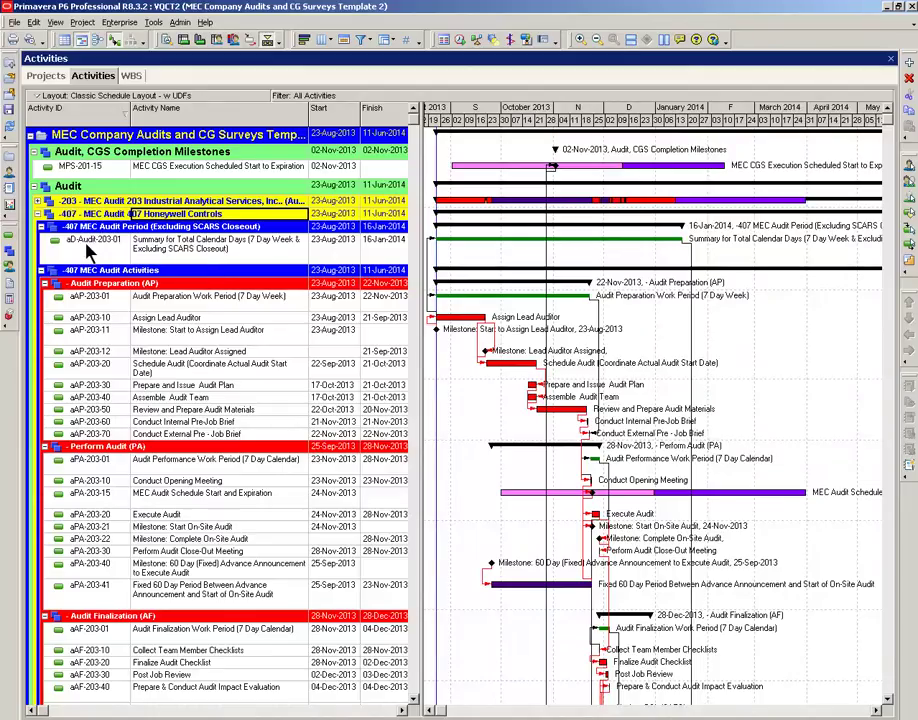
click(87, 251)
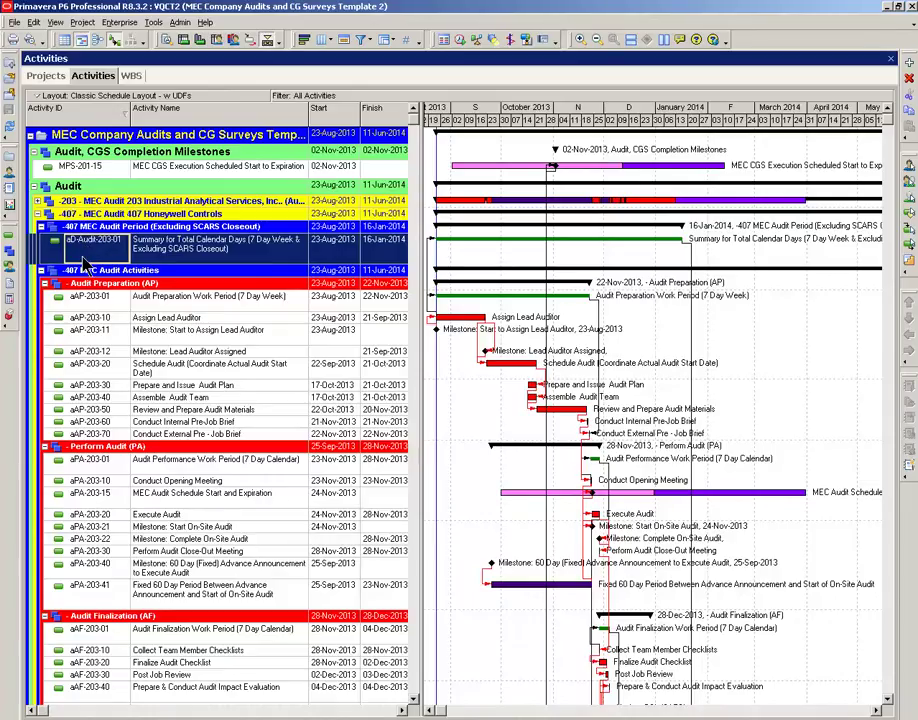
key(ctrl+h)
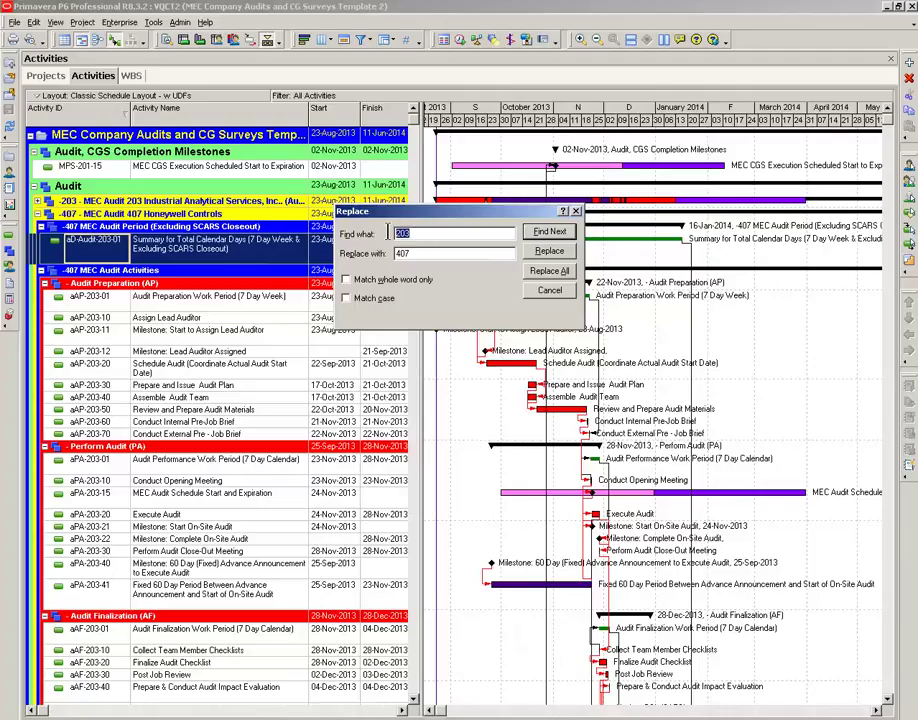
text(a)
key(Tab)
text(N)
key(BackSpace)
text(M)
click(551, 252)
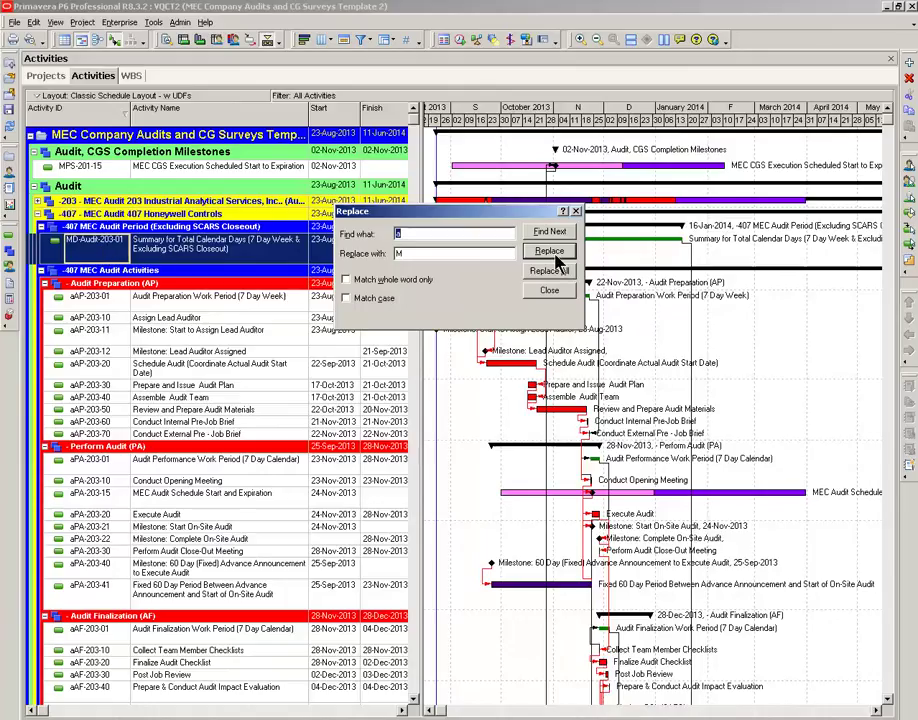
click(551, 253)
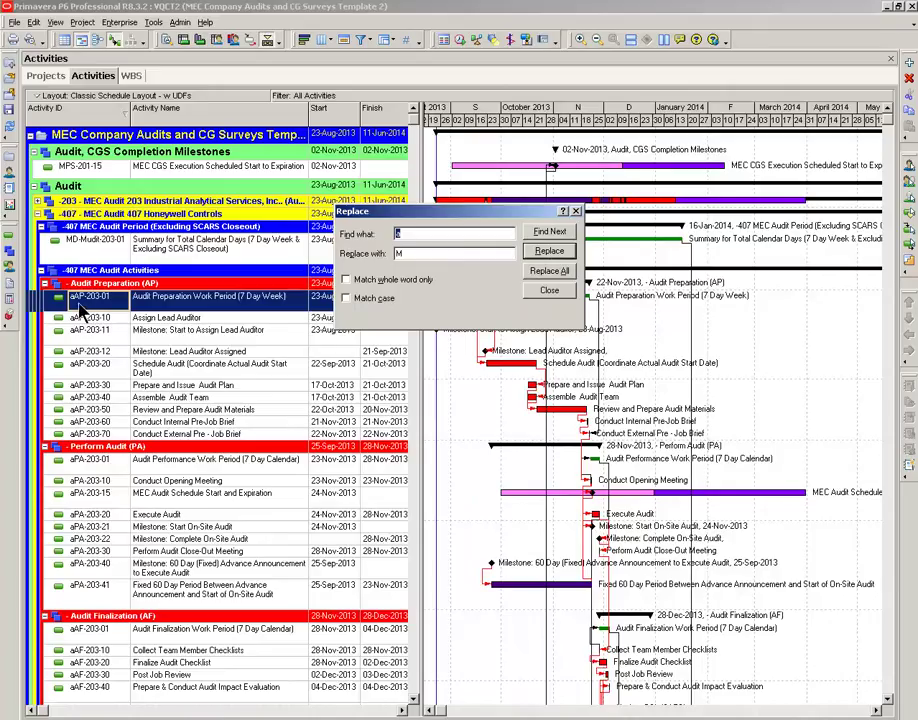
Try to replace "a" with "M" in the activity ID aAP-203-01, and end the replacement
click(550, 253)
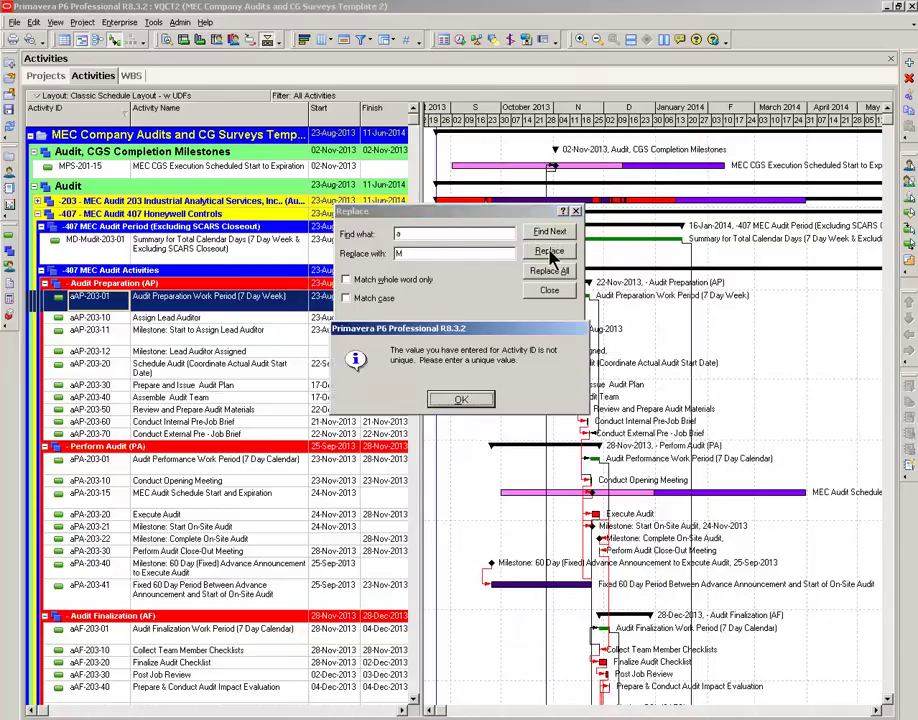
click(467, 401)
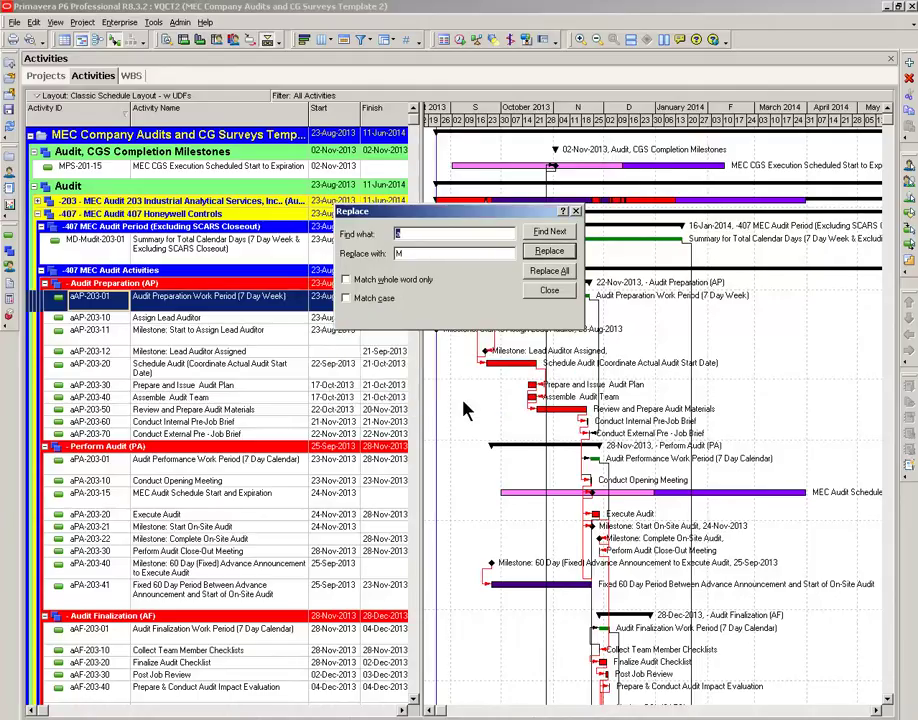
click(576, 211)
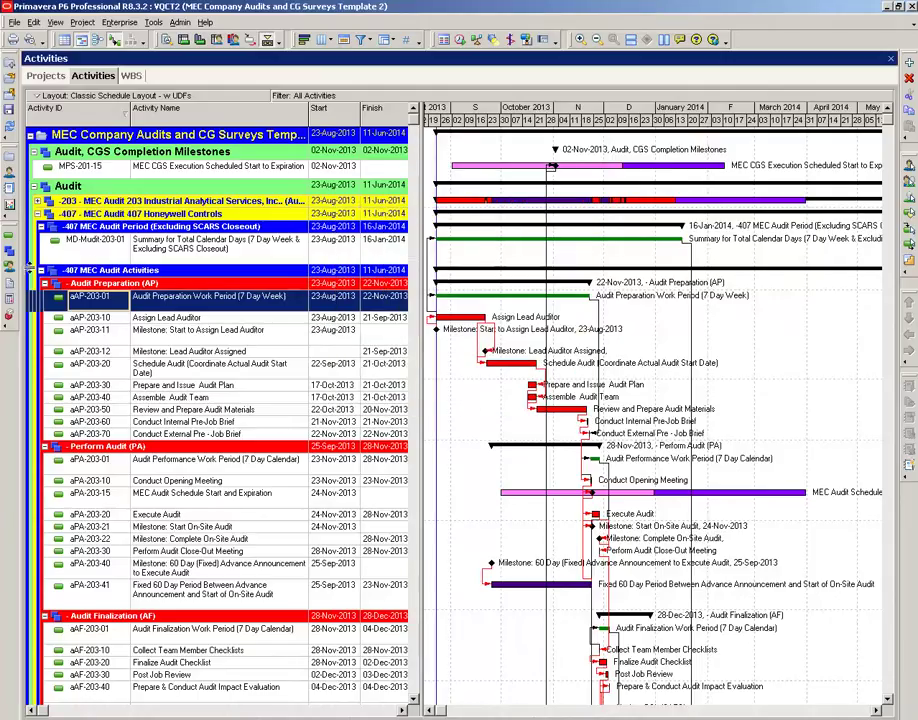
Replace 203 with 407 in the activity IDs of the 407 audit's calendar-day summary and Audit Preparation Work Period
click(90, 250)
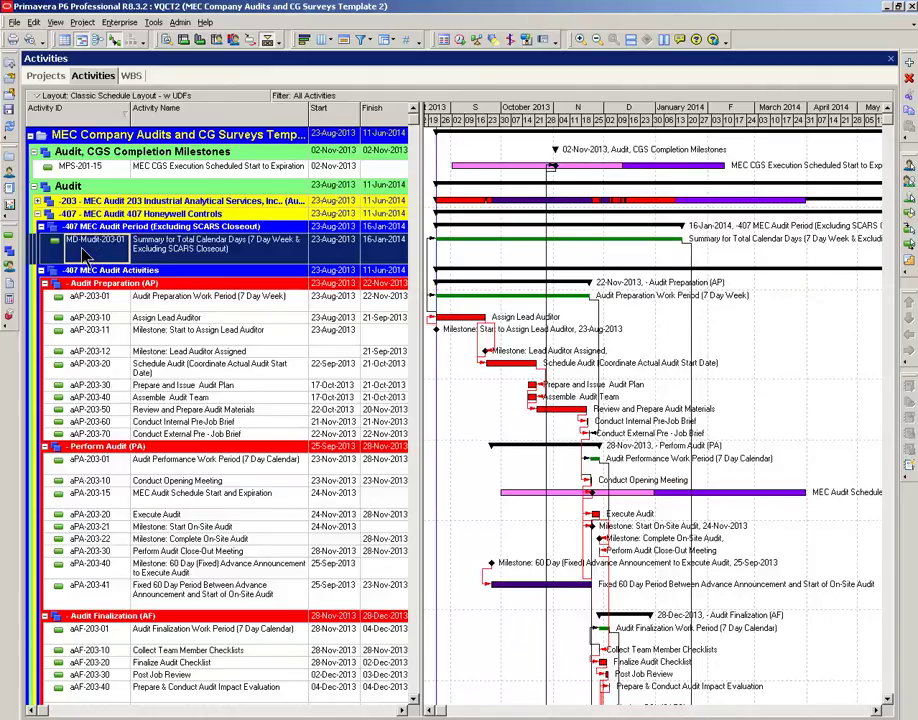
key(ctrl+h)
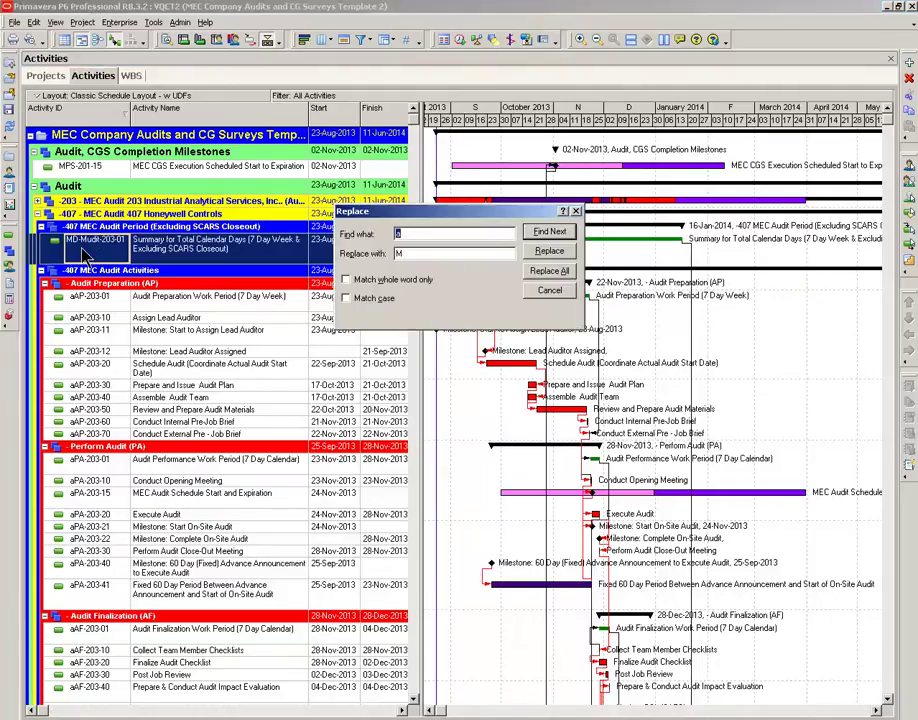
text(203)
double_click(400, 253)
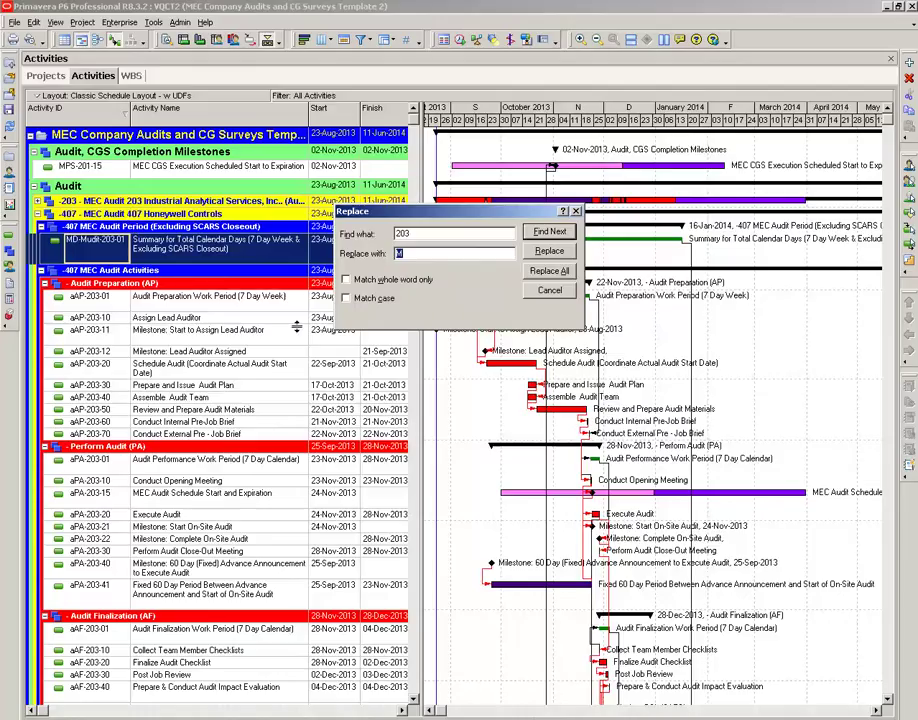
text(407)
click(546, 252)
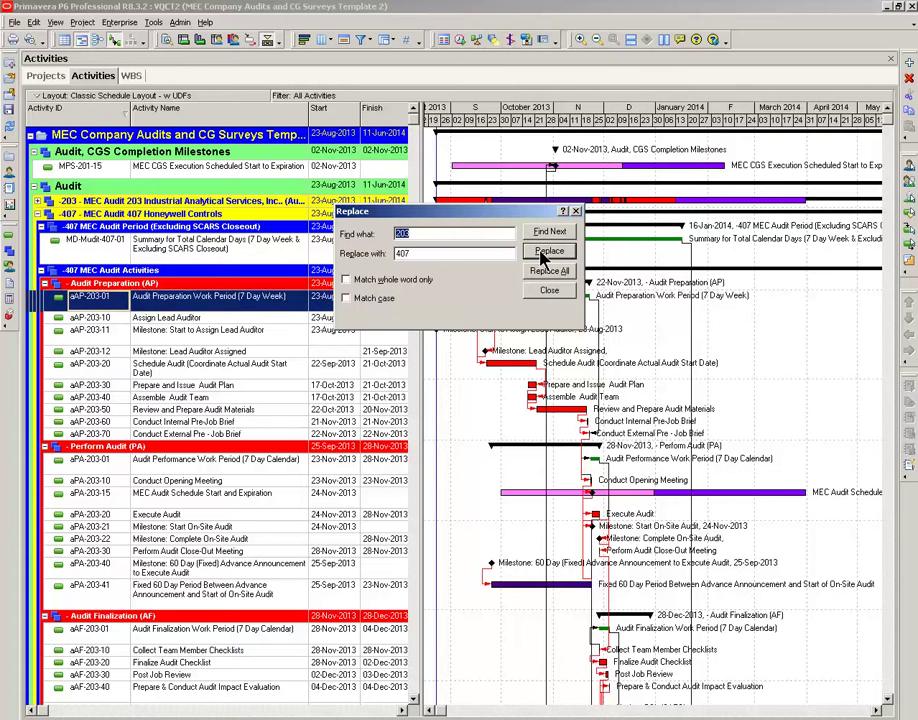
click(545, 254)
Sort the activities by Start and replace 203 with 407 in all remaining activity IDs of the 407 audit, through Follow-Up and Closure
click(327, 113)
click(101, 298)
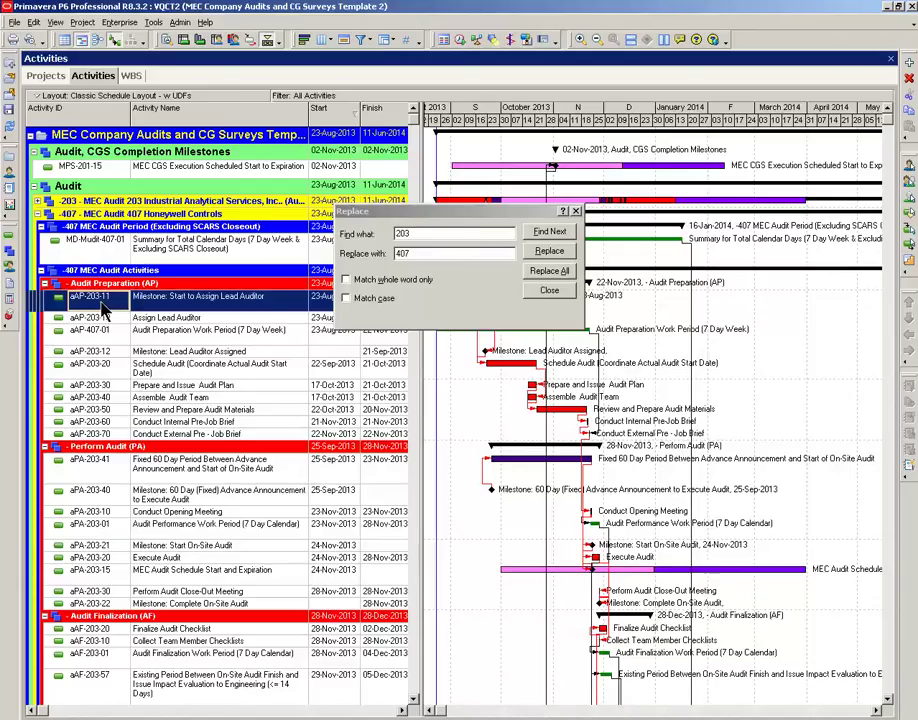
click(550, 254)
click(548, 272)
click(545, 256)
click(545, 258)
click(545, 258)
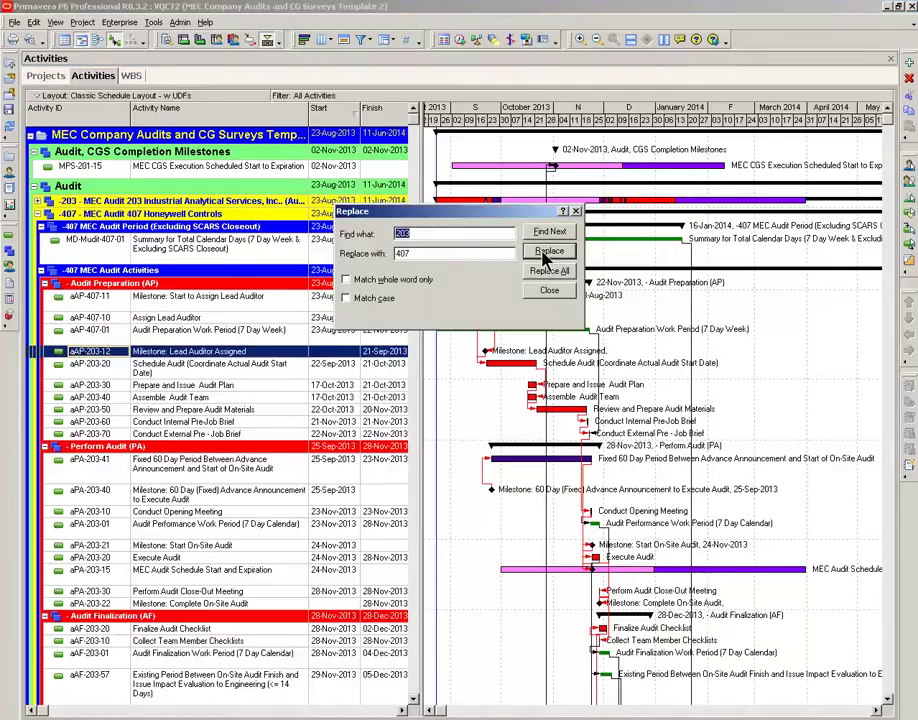
click(545, 258)
click(545, 258)
click(545, 258)
click(545, 258)
click(545, 258)
click(545, 258)
click(545, 258)
click(545, 258)
click(545, 258)
click(545, 258)
click(545, 258)
click(545, 258)
click(545, 258)
click(545, 258)
click(545, 258)
click(545, 258)
click(545, 258)
click(545, 258)
click(545, 258)
click(545, 258)
click(545, 258)
click(545, 258)
click(545, 258)
click(545, 258)
click(545, 258)
click(545, 258)
click(545, 258)
click(545, 258)
click(546, 259)
click(546, 259)
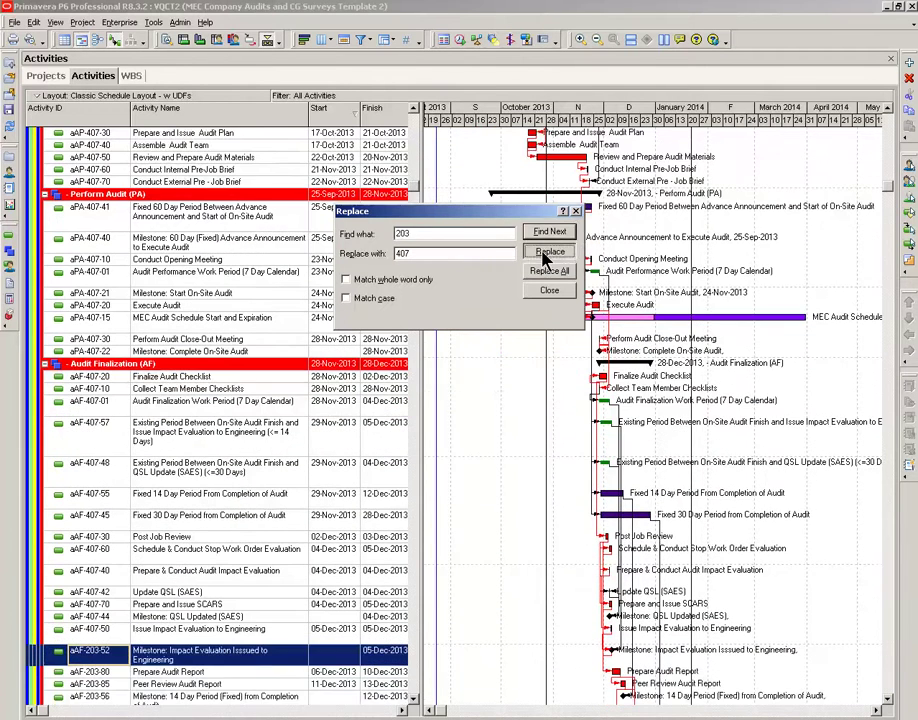
click(546, 259)
click(546, 259)
click(546, 259)
click(546, 259)
click(546, 259)
click(546, 259)
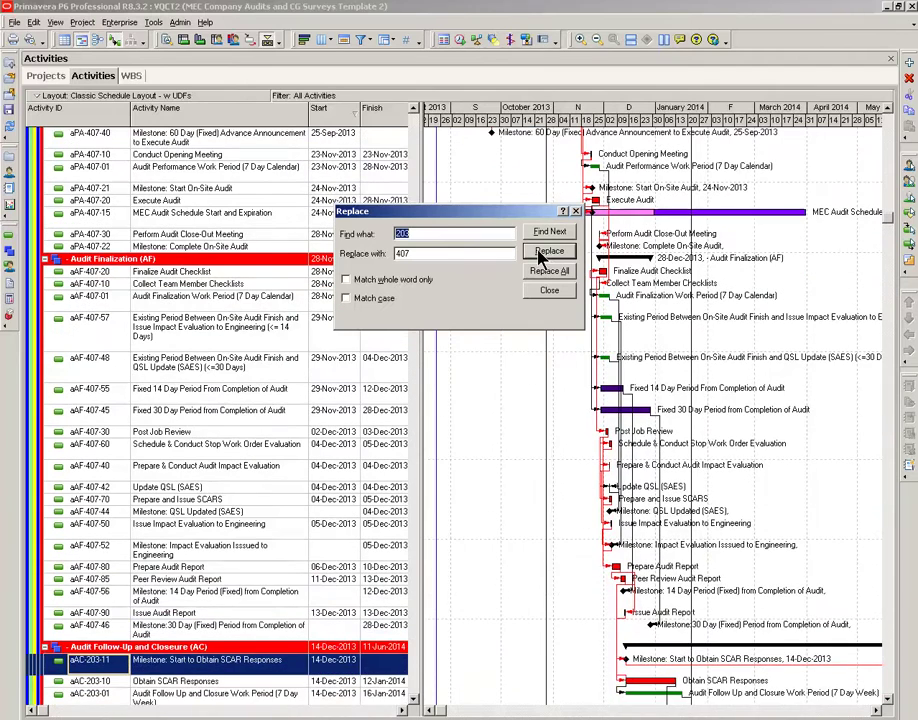
click(541, 258)
click(541, 258)
click(541, 258)
click(541, 258)
click(541, 258)
click(541, 258)
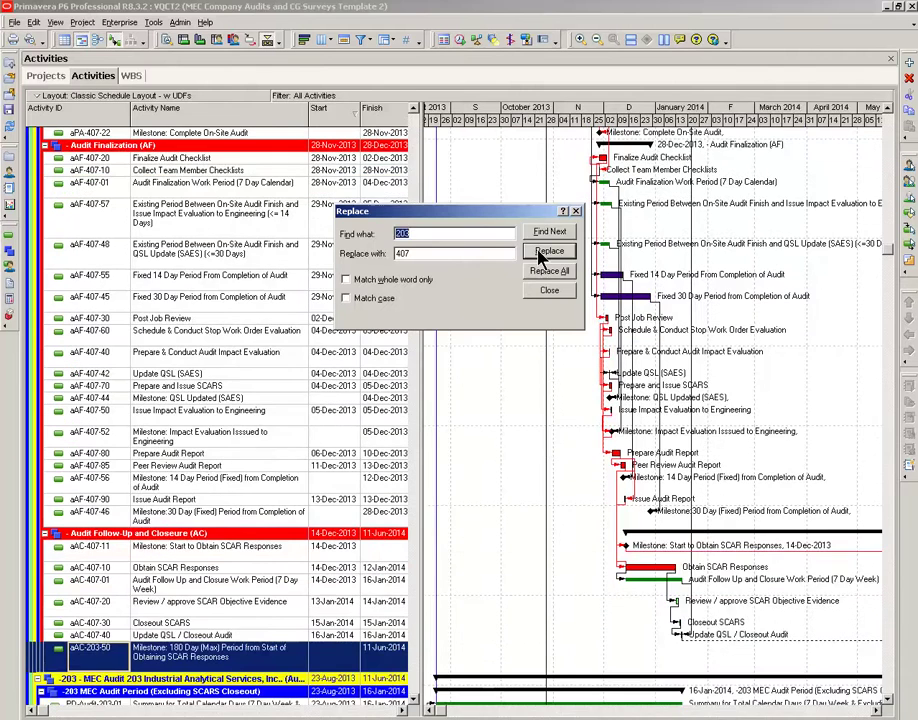
click(541, 258)
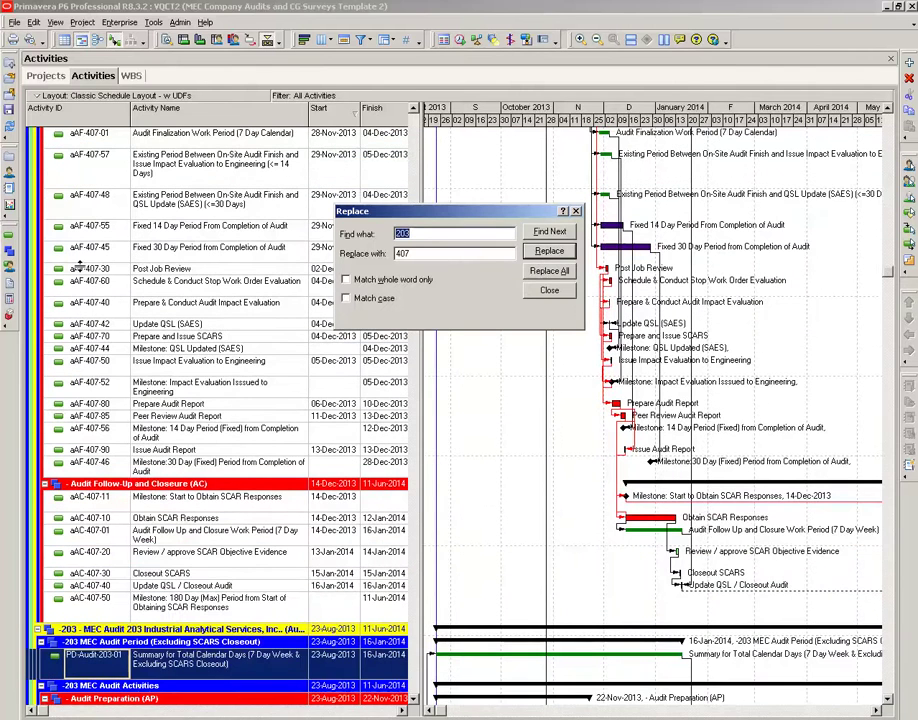
Replace "aA" with "MA" in the 407 audit's Audit Preparation activity IDs and the first two Audit Finalization activity IDs
click(78, 247)
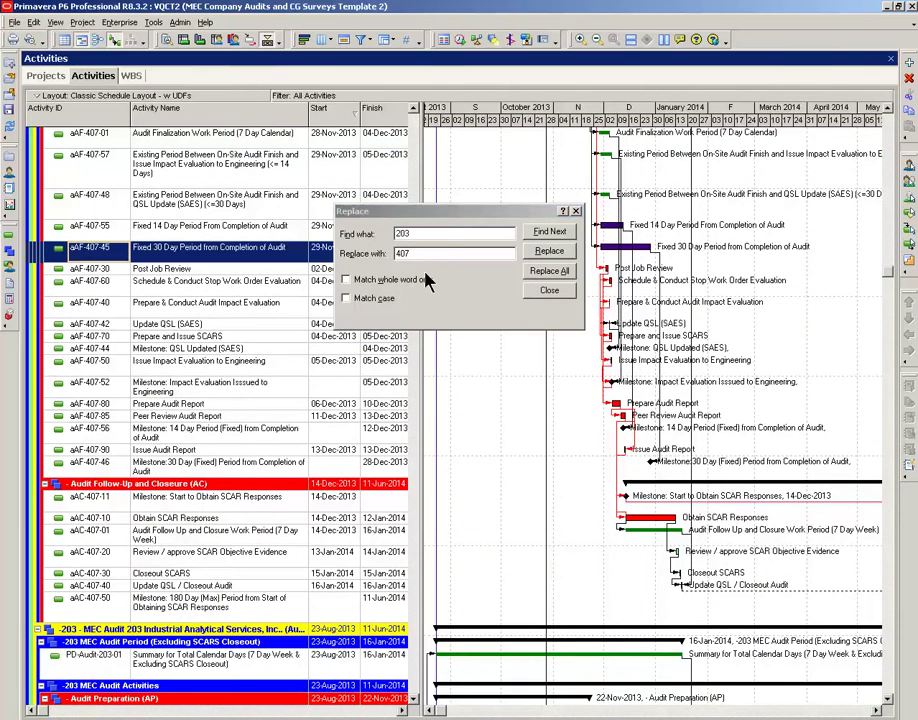
scroll(416, 128, up, 10)
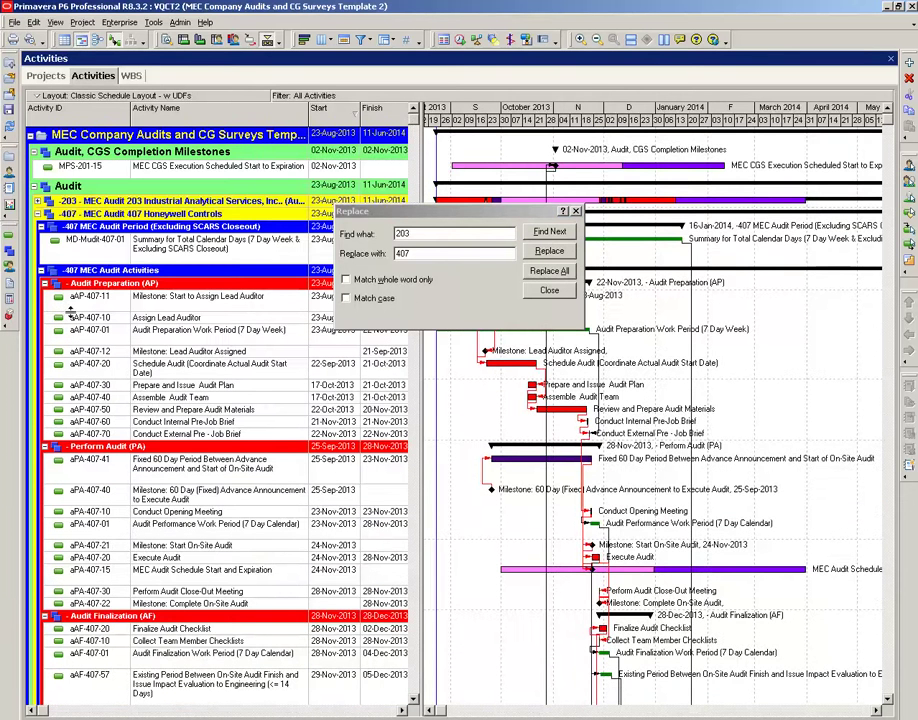
click(82, 301)
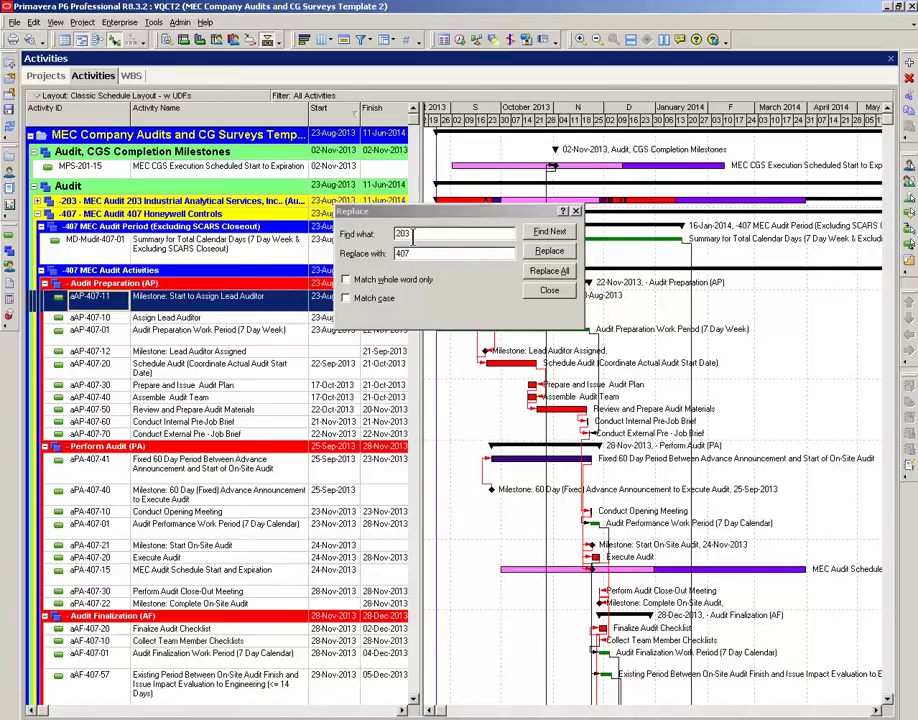
click(412, 234)
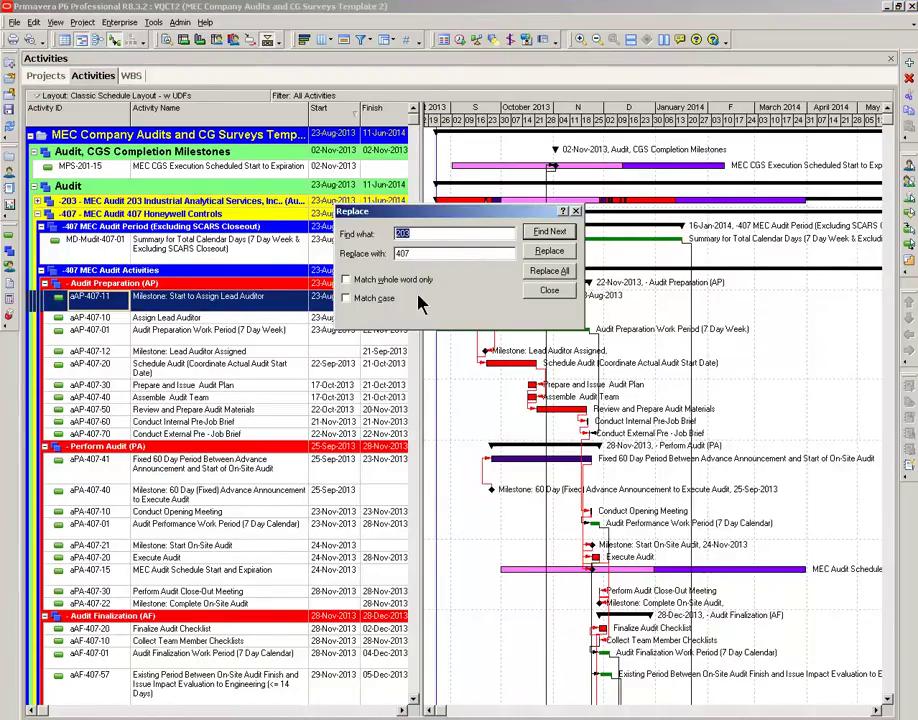
text(aA)
key(Tab)
text(M)
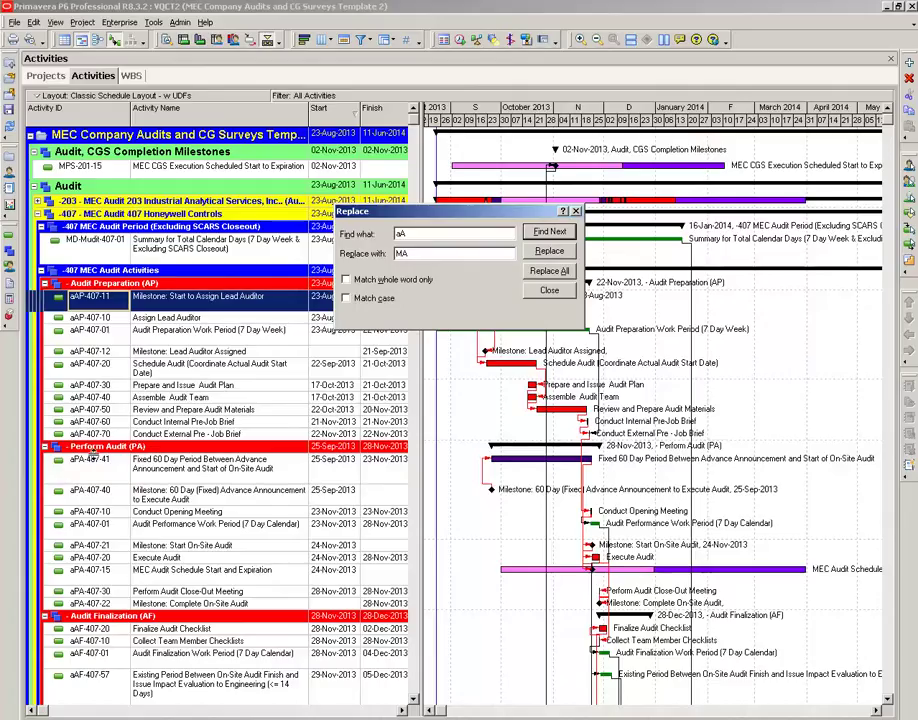
click(549, 251)
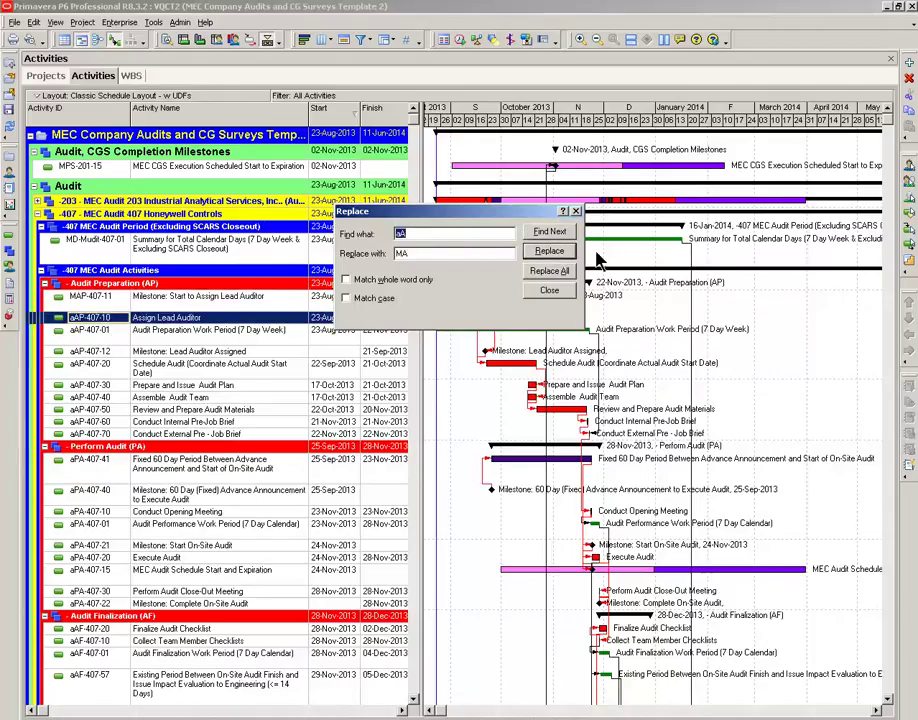
click(541, 254)
click(541, 254)
click(541, 254)
click(541, 254)
click(541, 254)
click(541, 254)
click(541, 254)
click(541, 254)
click(541, 254)
click(541, 254)
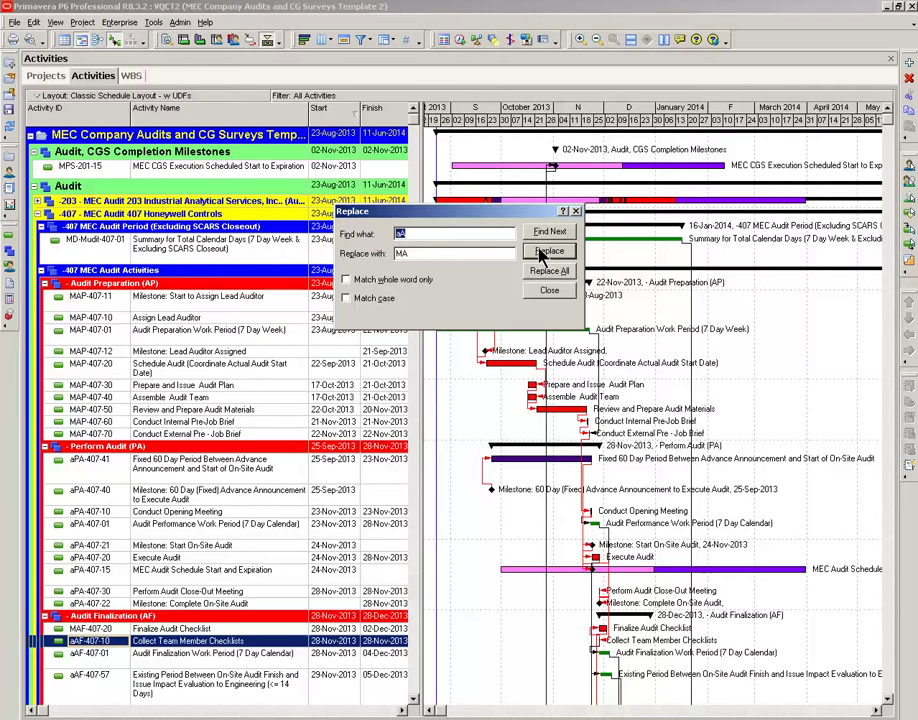
click(541, 254)
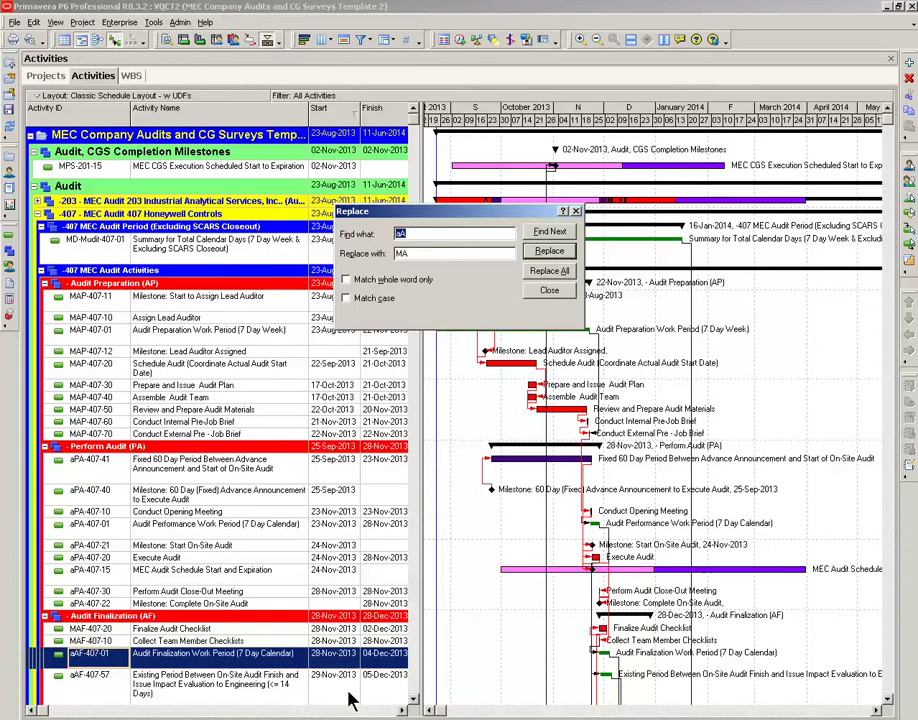
Replace "aA" with "MA" in the 407 audit's remaining Audit Finalization and all its Audit Follow-Up and Closure activity IDs
click(411, 704)
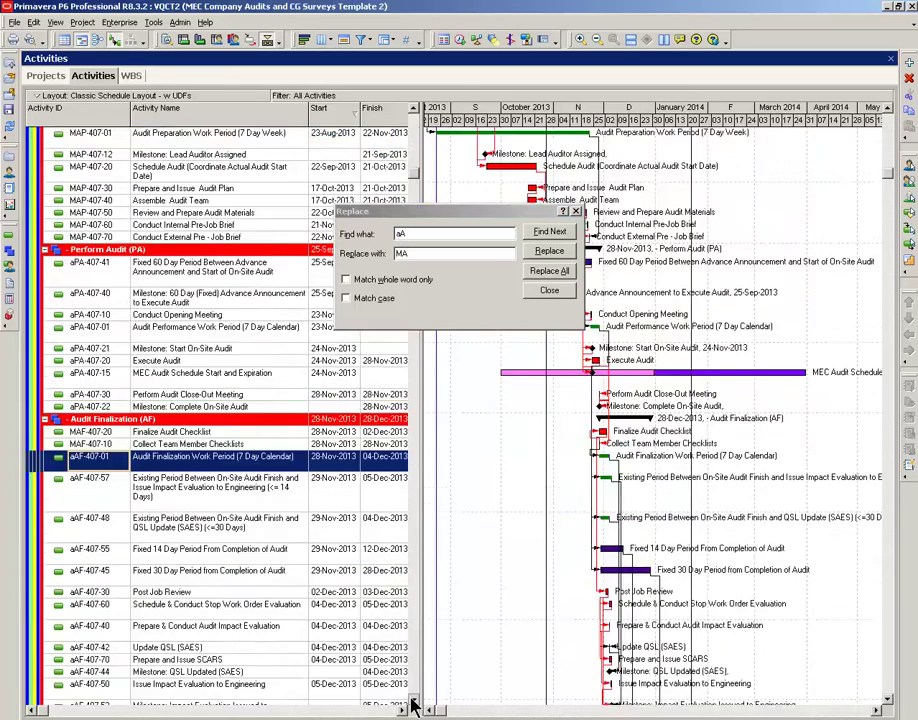
click(411, 704)
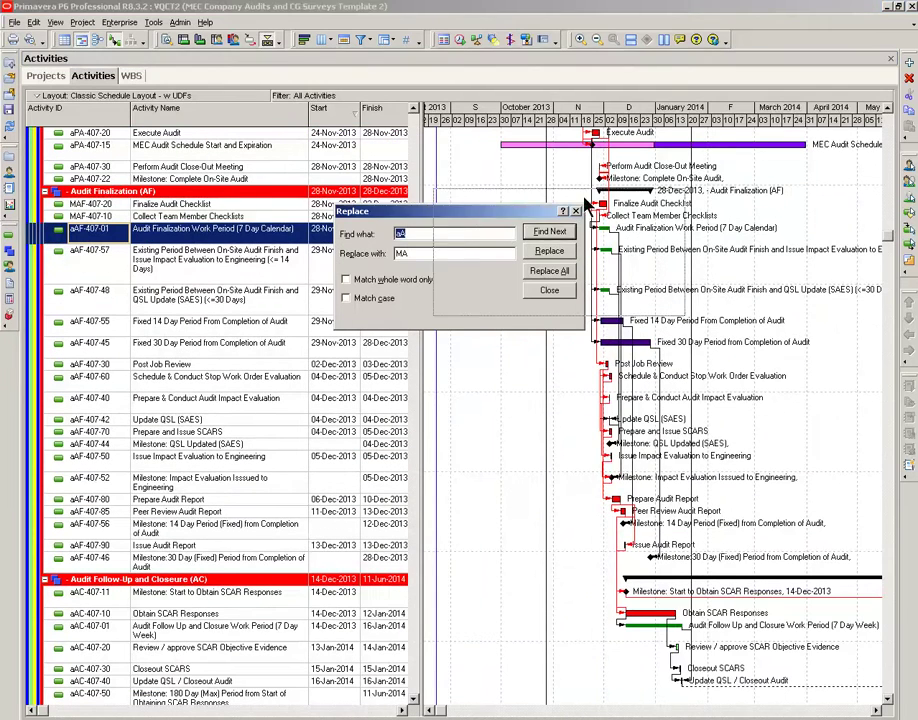
drag(440, 211, 568, 192)
click(676, 233)
click(676, 233)
click(676, 233)
click(676, 233)
click(676, 233)
click(676, 233)
click(683, 236)
click(683, 236)
click(683, 236)
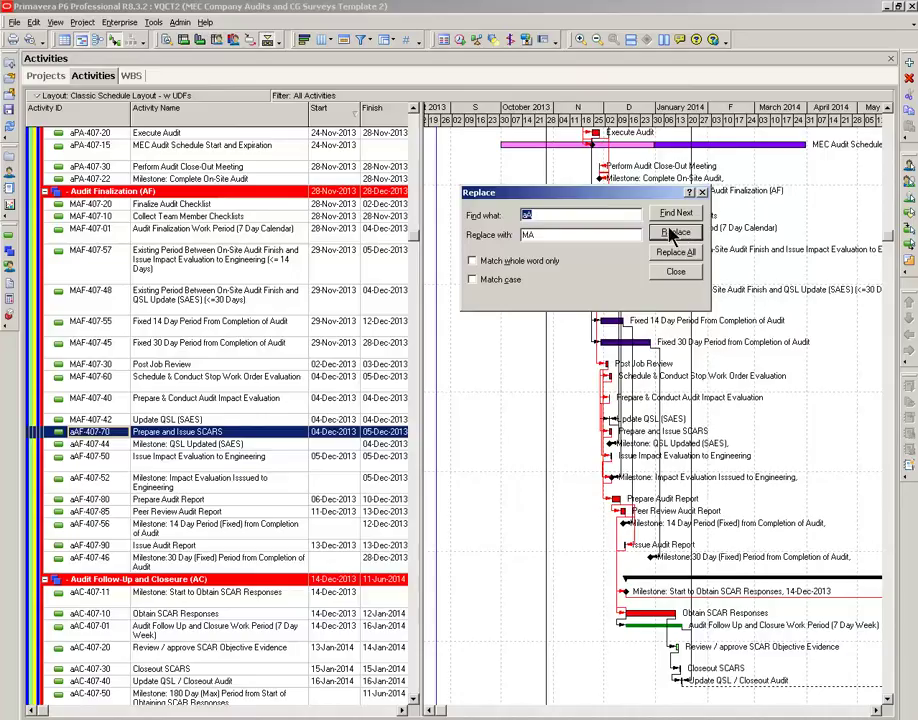
click(671, 236)
click(671, 236)
click(671, 236)
click(671, 236)
click(671, 236)
click(671, 236)
click(671, 236)
click(671, 236)
click(671, 236)
click(671, 236)
click(671, 236)
click(671, 236)
click(671, 236)
click(671, 236)
click(671, 236)
click(671, 236)
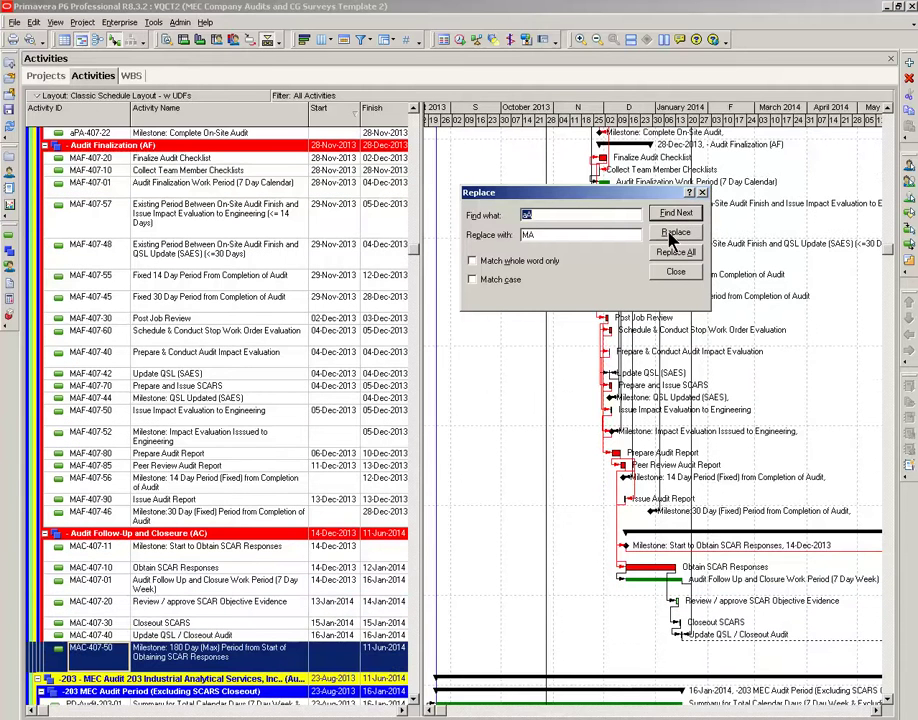
Replace "aP" with "MP" in the activity IDs of the 407 audit's Perform Audit section, and end the replacement
click(414, 112)
scroll(414, 112, up, 5)
click(78, 215)
click(527, 214)
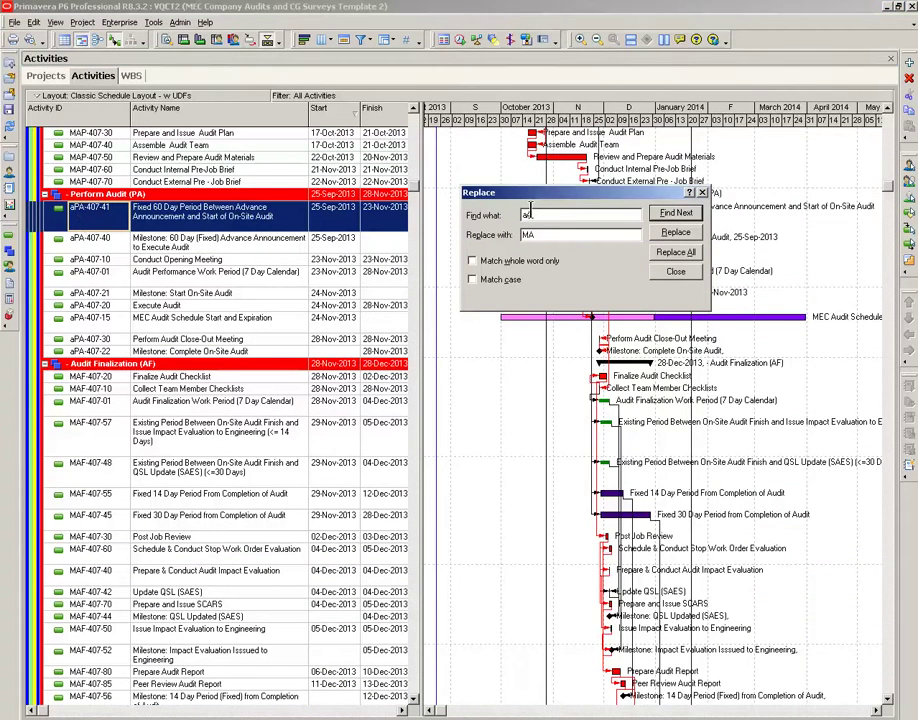
text(aP)
drag(531, 235, 549, 237)
text(MP)
click(680, 235)
click(684, 236)
click(684, 236)
click(684, 236)
click(685, 237)
click(684, 236)
click(684, 236)
click(684, 236)
click(684, 236)
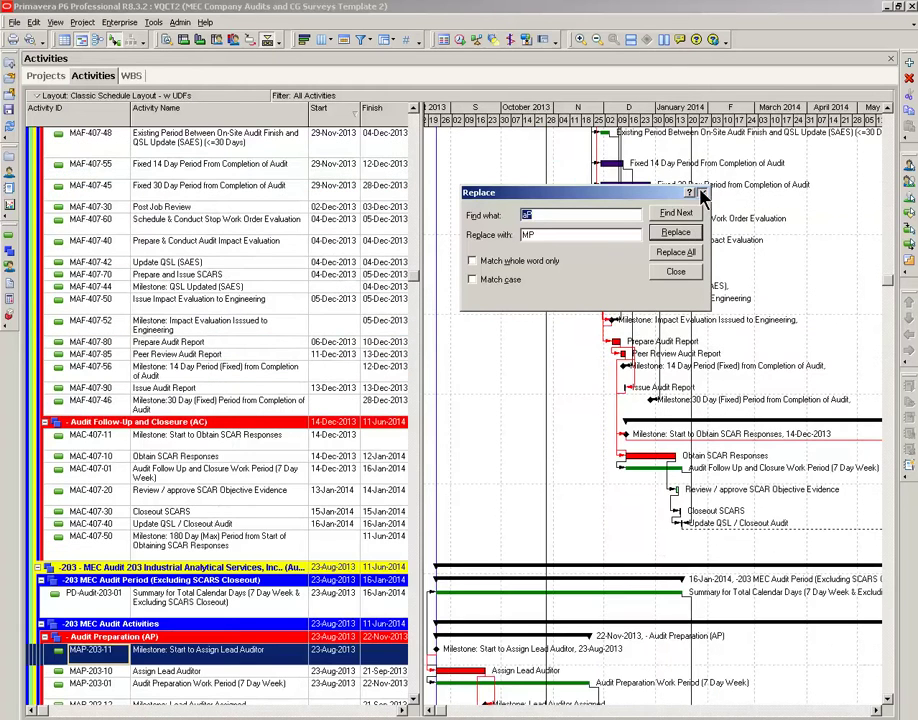
click(703, 191)
Move the 407 audit's MEC Audit Schedule Start and Expiration activity into the Audit, CGS Completion Milestones WBS, below MPS-201-15
scroll(414, 130, up, 15)
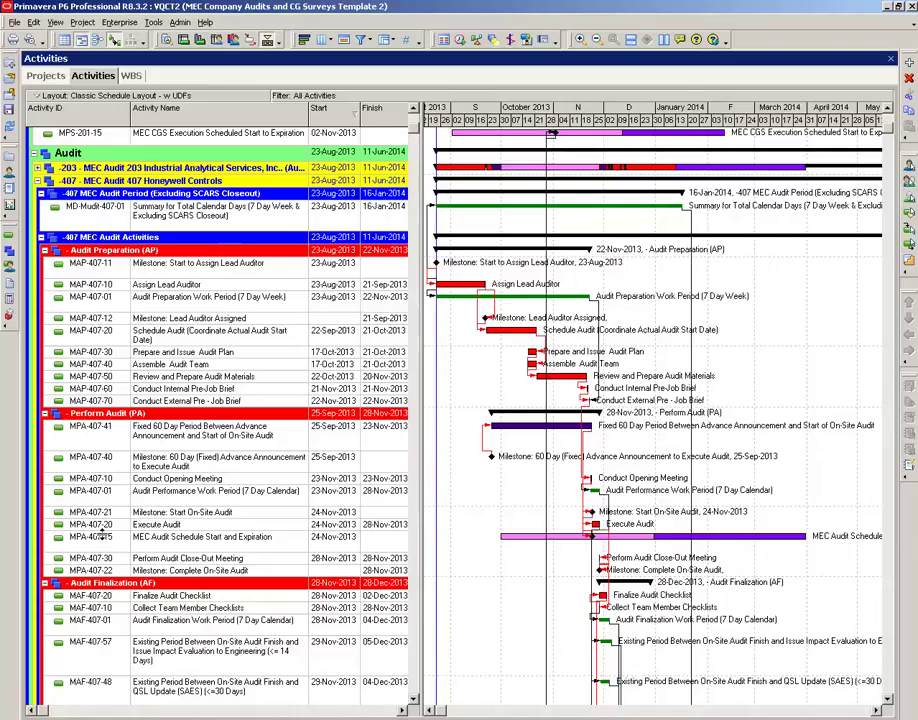
click(91, 545)
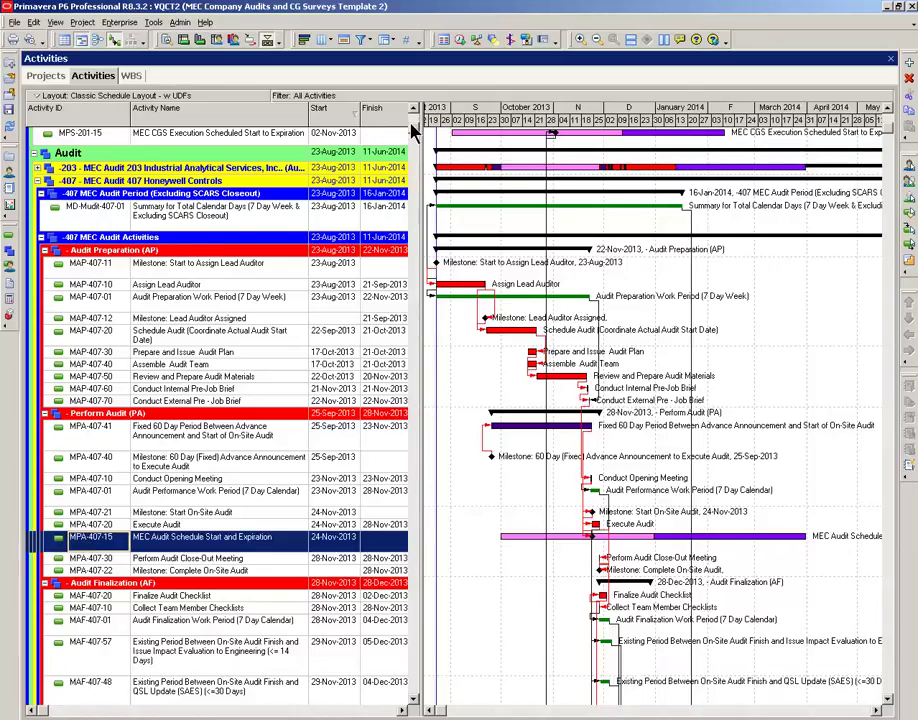
scroll(410, 115, up, 1)
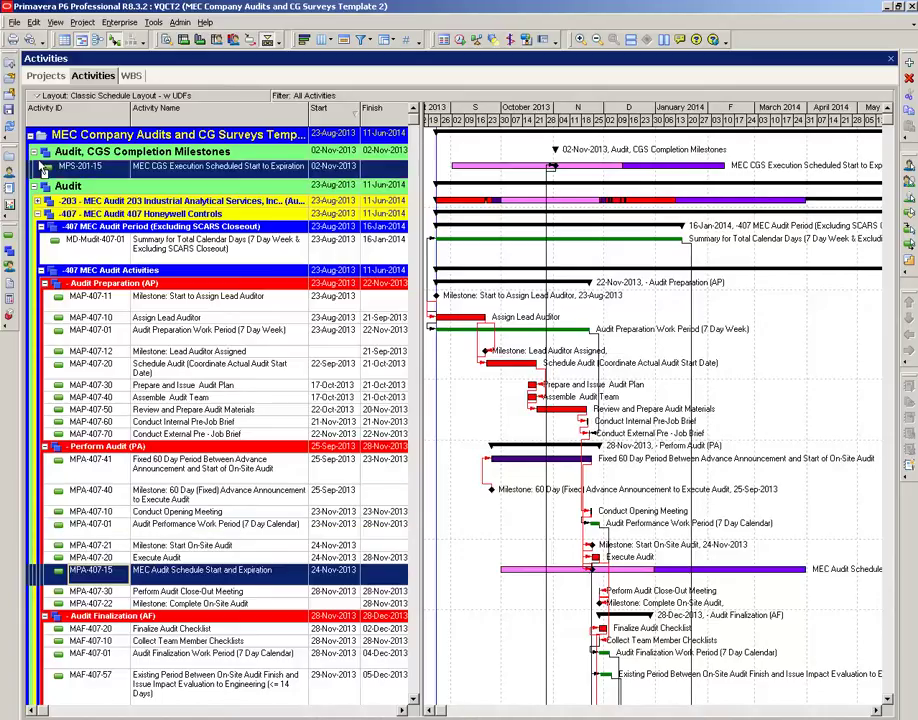
mouse_move(43, 171)
mouse_down()
mouse_move(32, 122)
mouse_move(33, 172)
mouse_up()
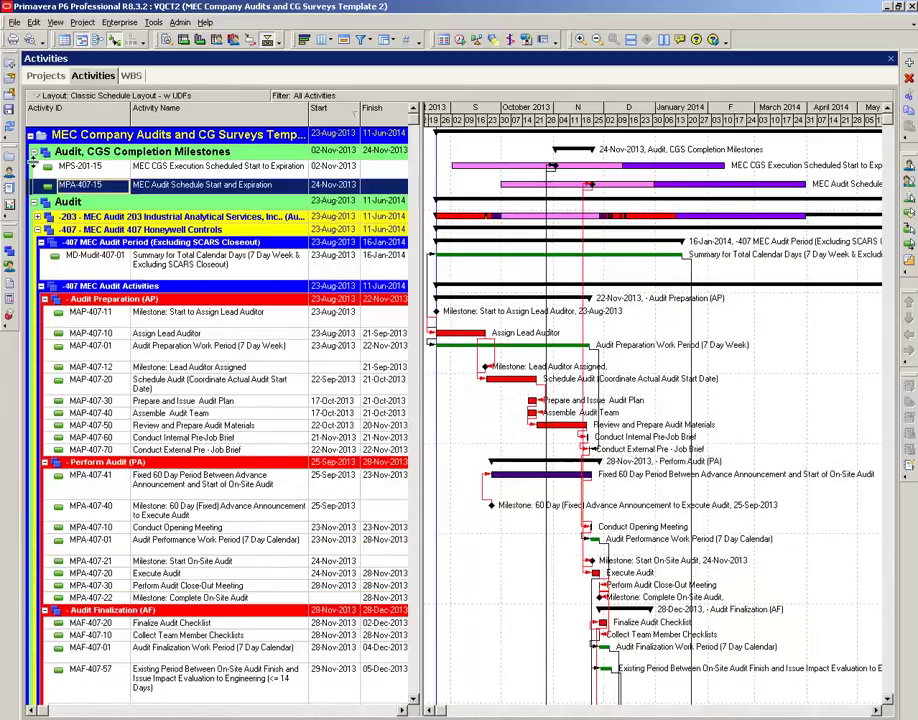